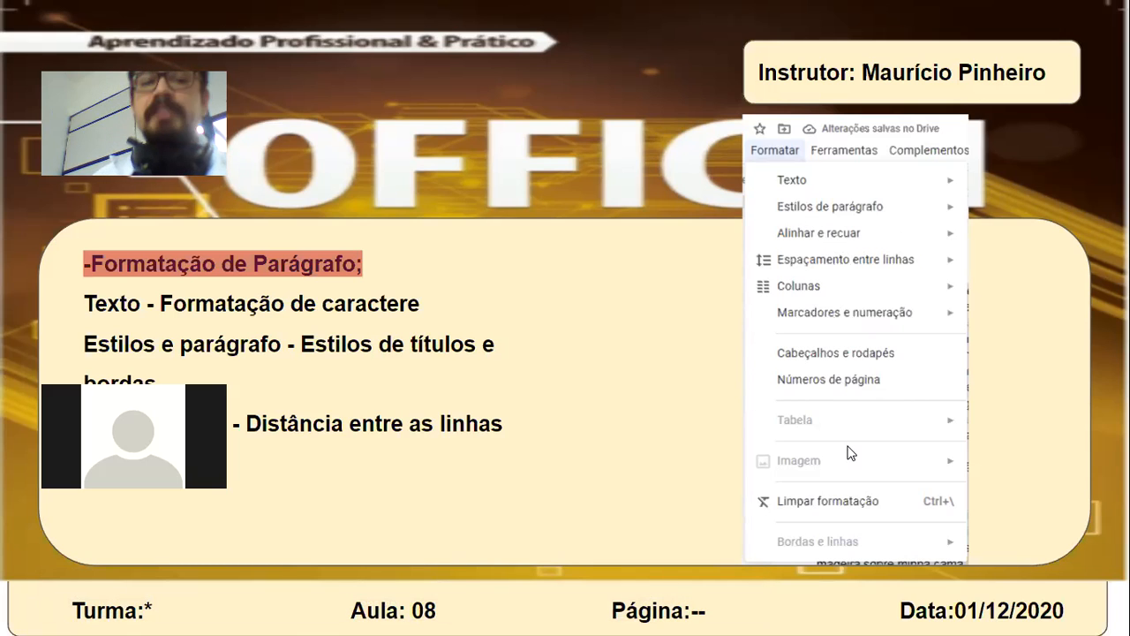
Exit the slide show and switch to the Atividade Prática 01/12 document
key("Escape")
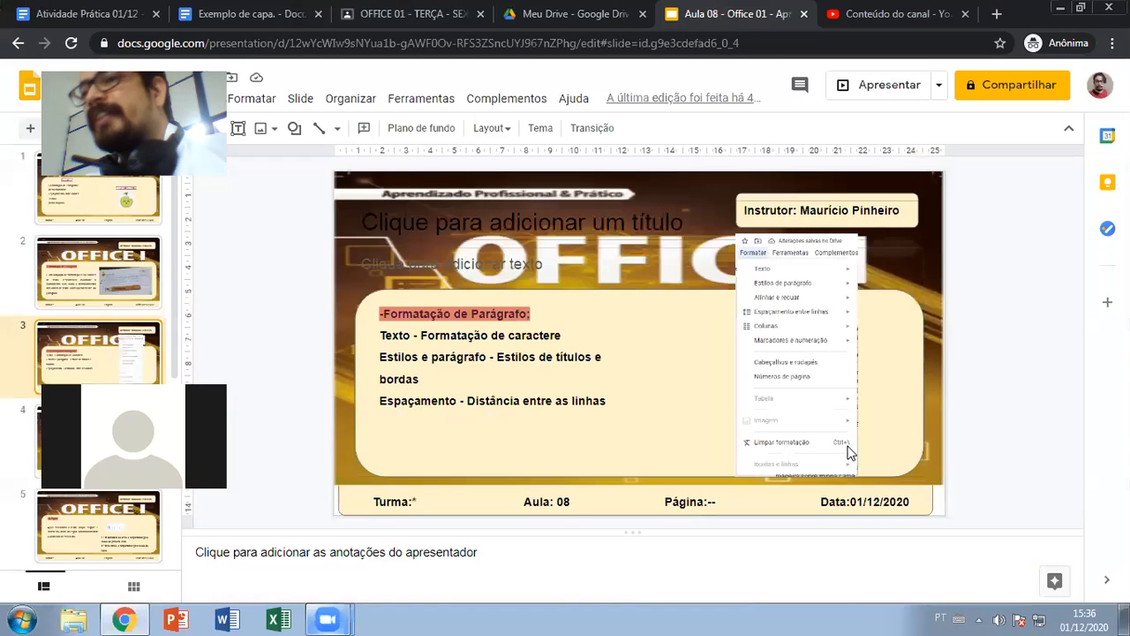
left_click(225, 11)
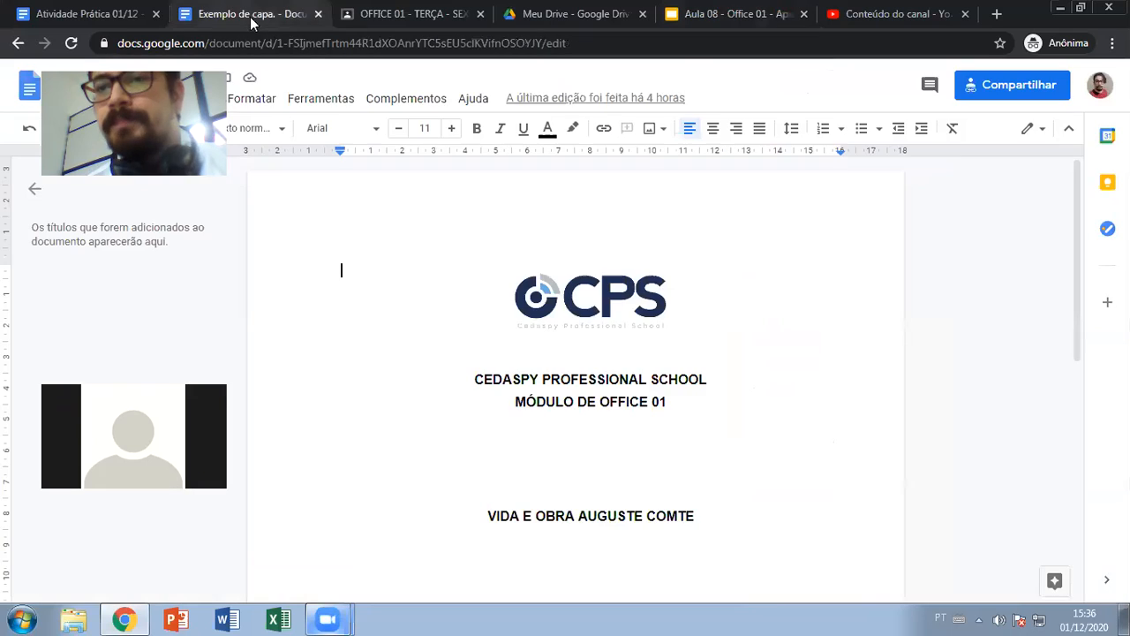
left_click(127, 9)
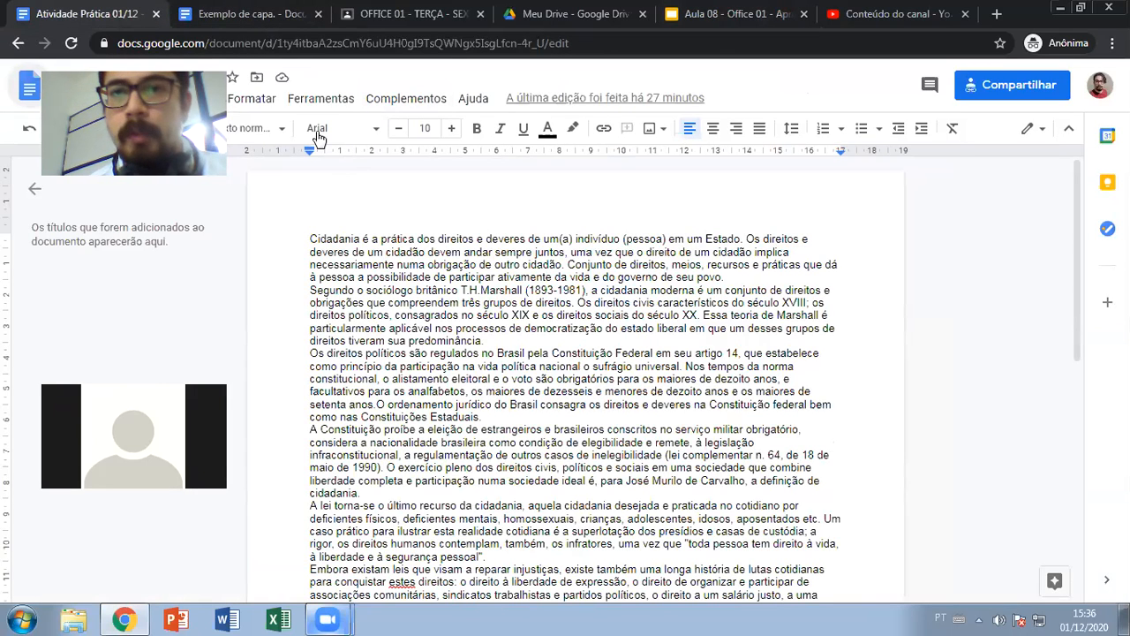
Look through the text formatting options, including the size and capitalization choices, without applying any
left_click(252, 98)
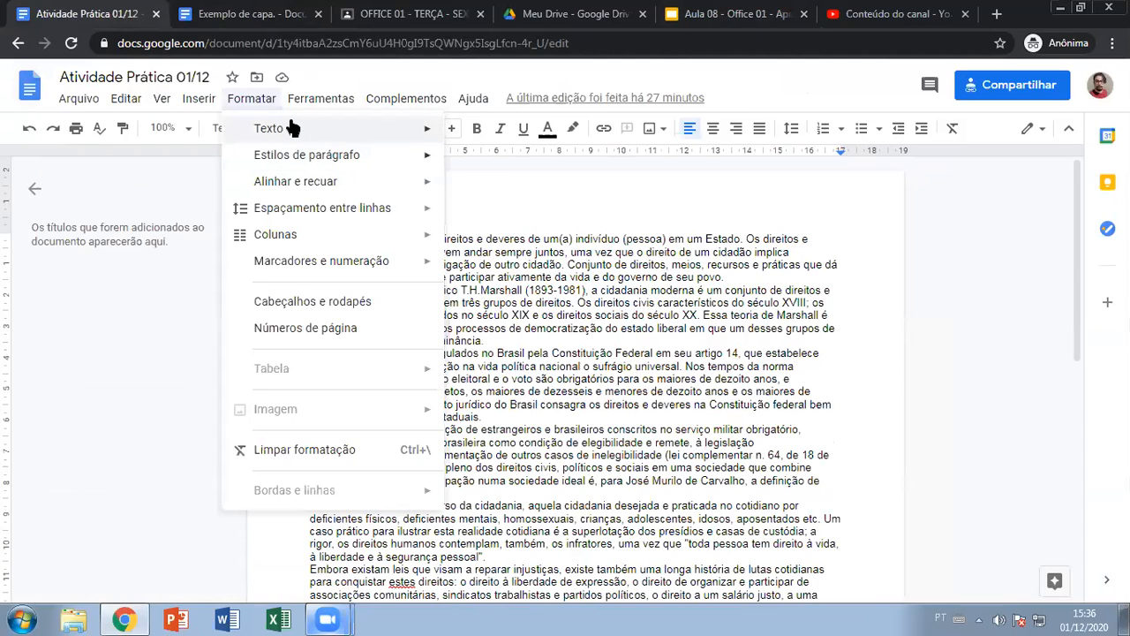
mouse_move(293, 128)
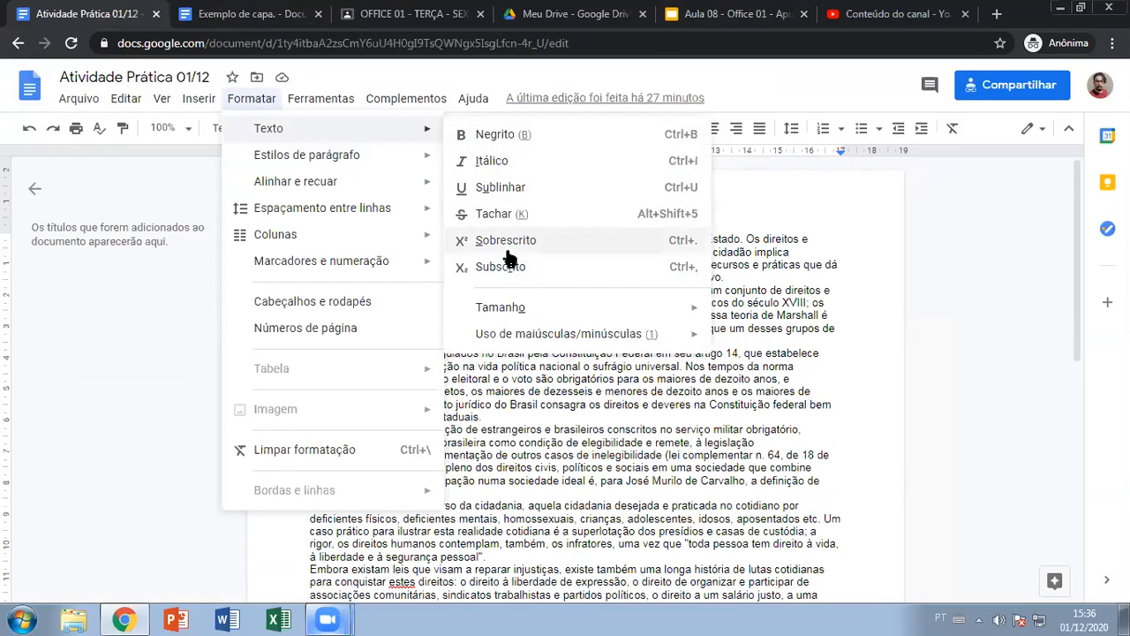
mouse_move(621, 316)
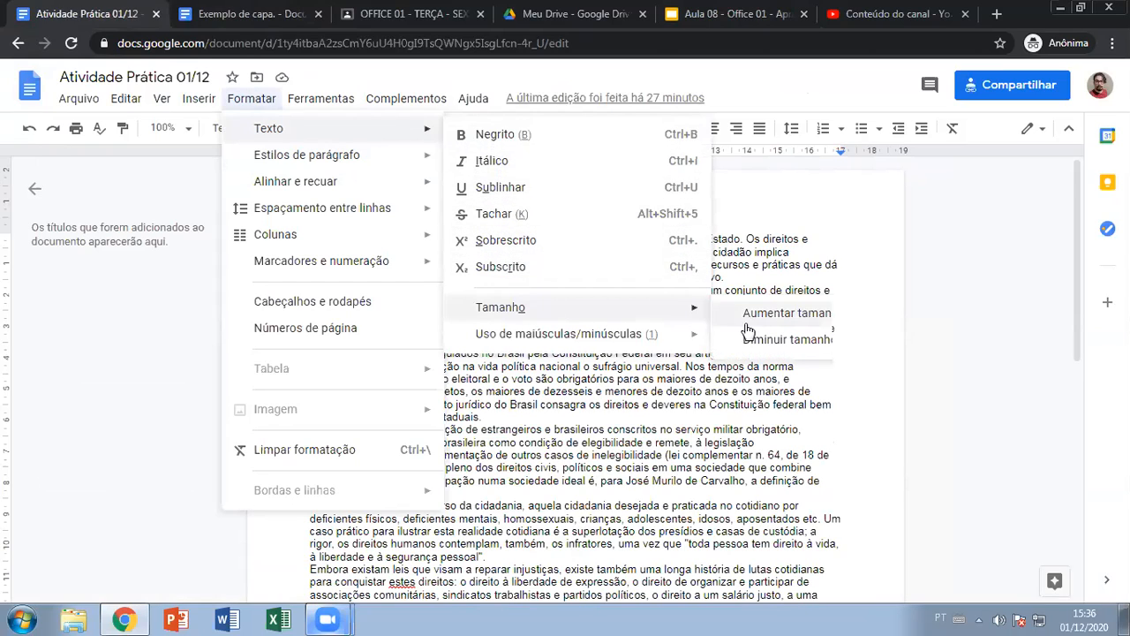
mouse_move(691, 336)
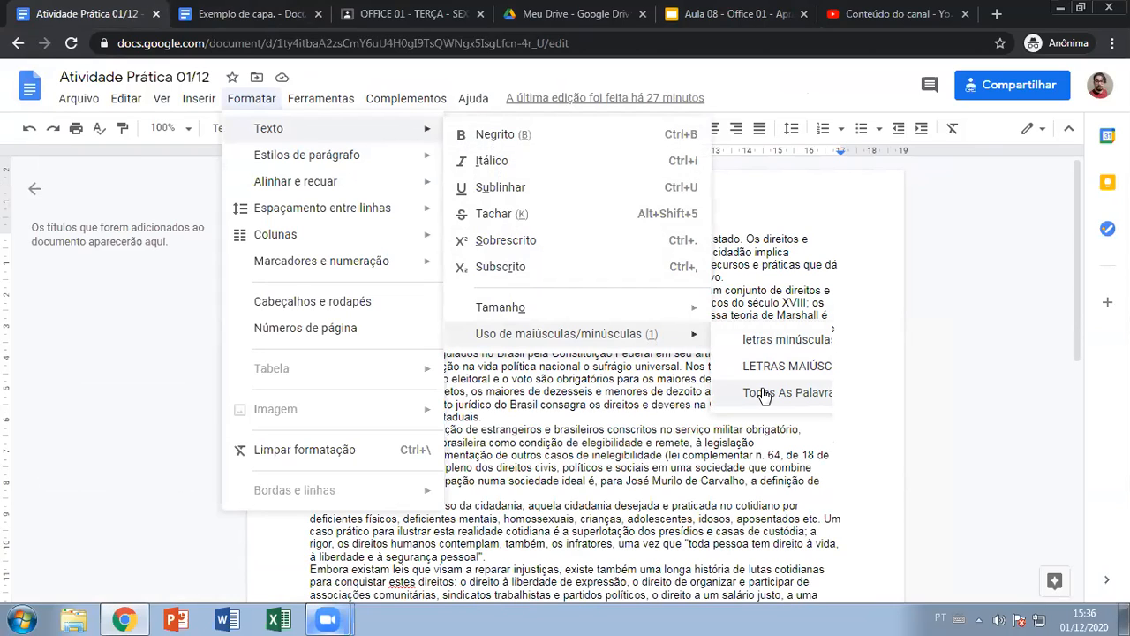
left_click(667, 445)
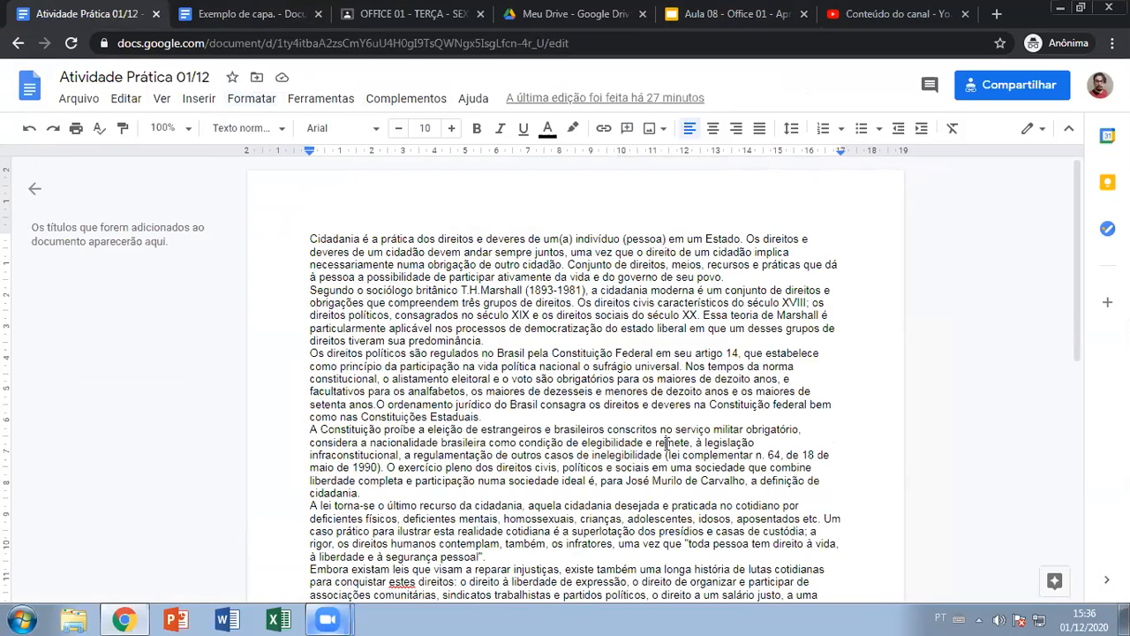
Below the last paragraph, leave a blank line and write an uppercase greeting to the instructor ending in "BOA TARDE, QUERO O VÍDEO DA AULA DE HJ"
scroll(603, 391, "down", 5)
scroll(517, 316, "up", 1)
left_click(497, 311)
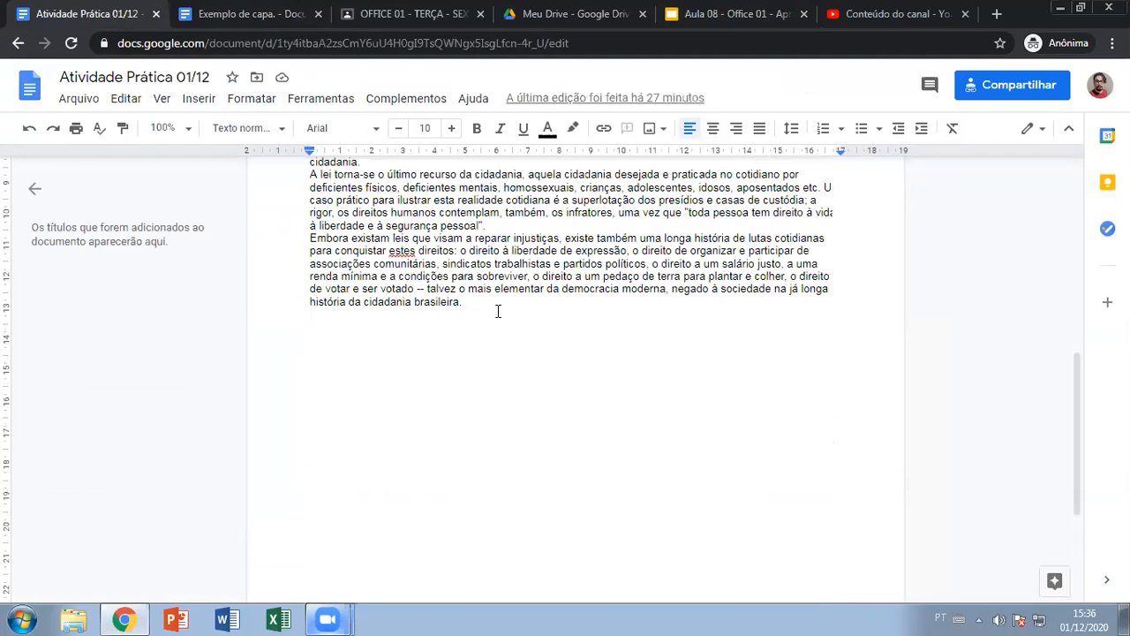
type("TIO MAURÍCIO")
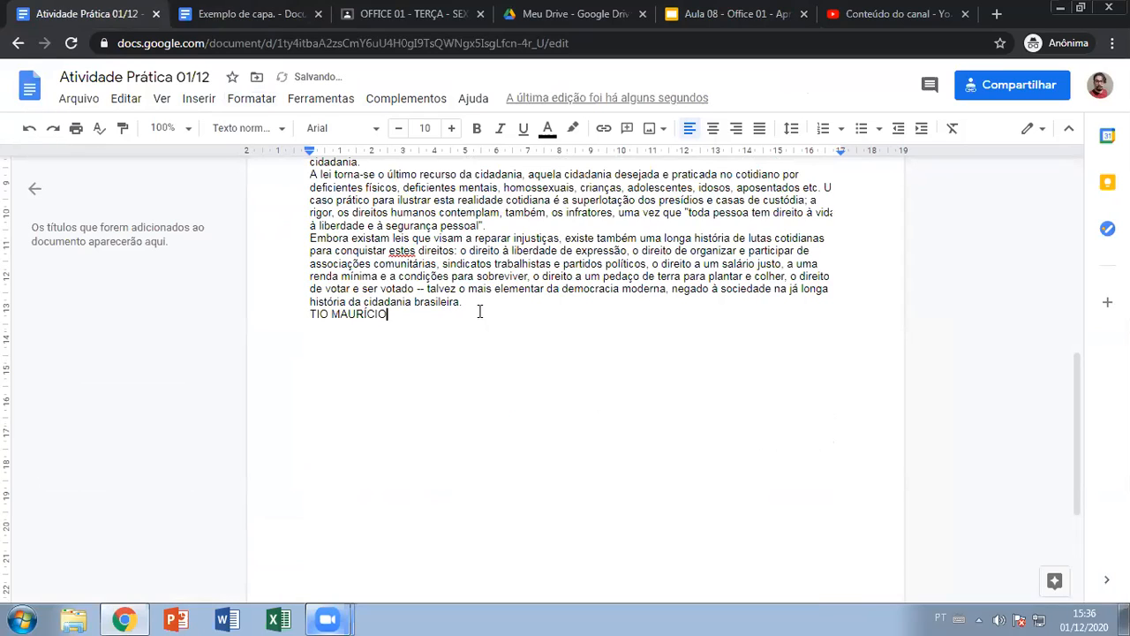
key("Home")
key("Return")
key("Up")
left_click(422, 323)
type(", BOA TARDE")
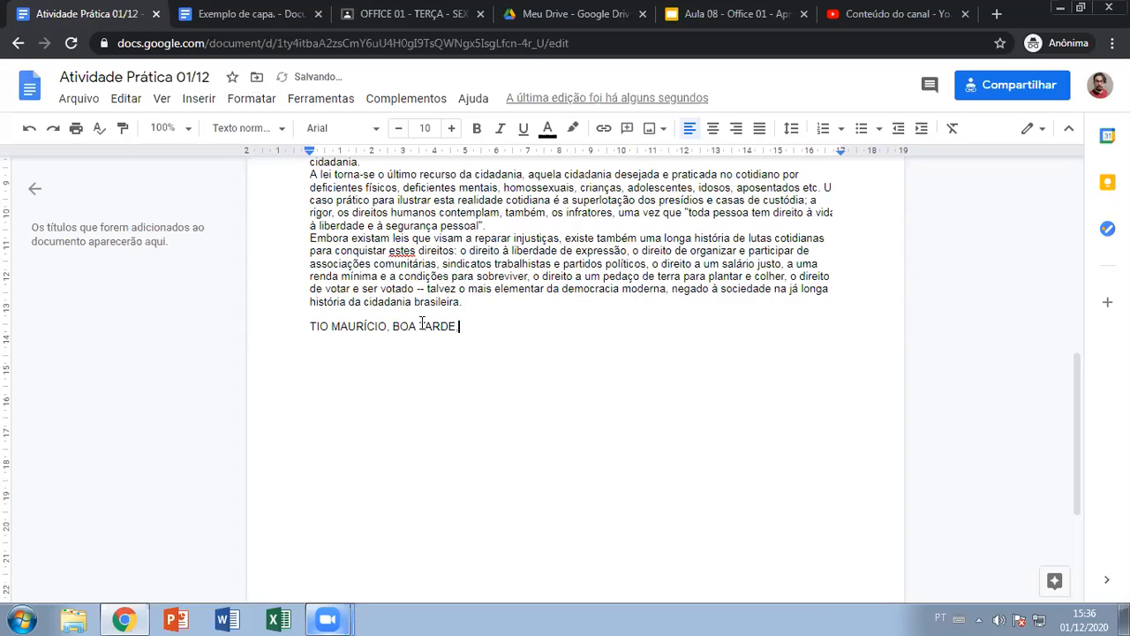
type(", QUERO O VÍDEO DA AULA DE HJ")
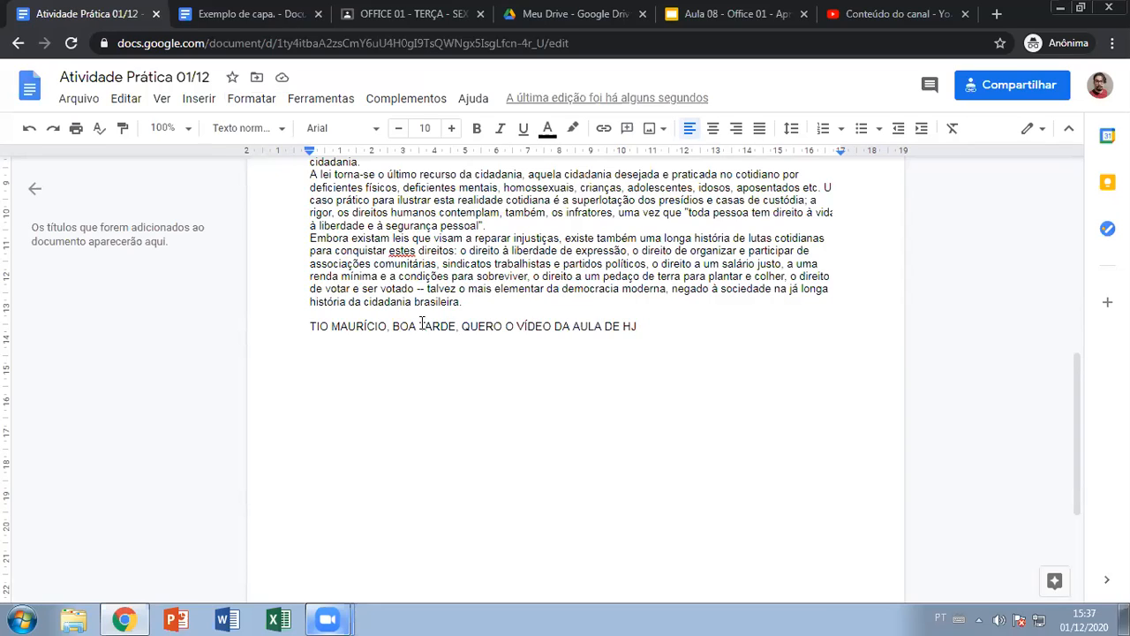
Change the capitalization of the uppercase sample line so that every word starts with a capital letter
left_click_drag(648, 326, 311, 328)
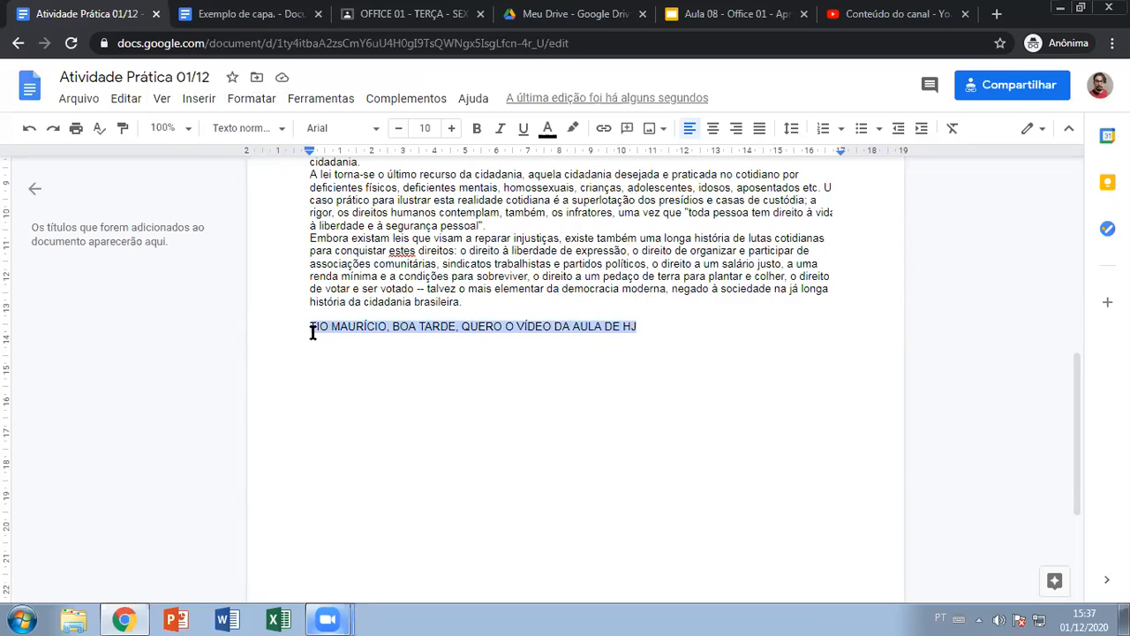
left_click(250, 99)
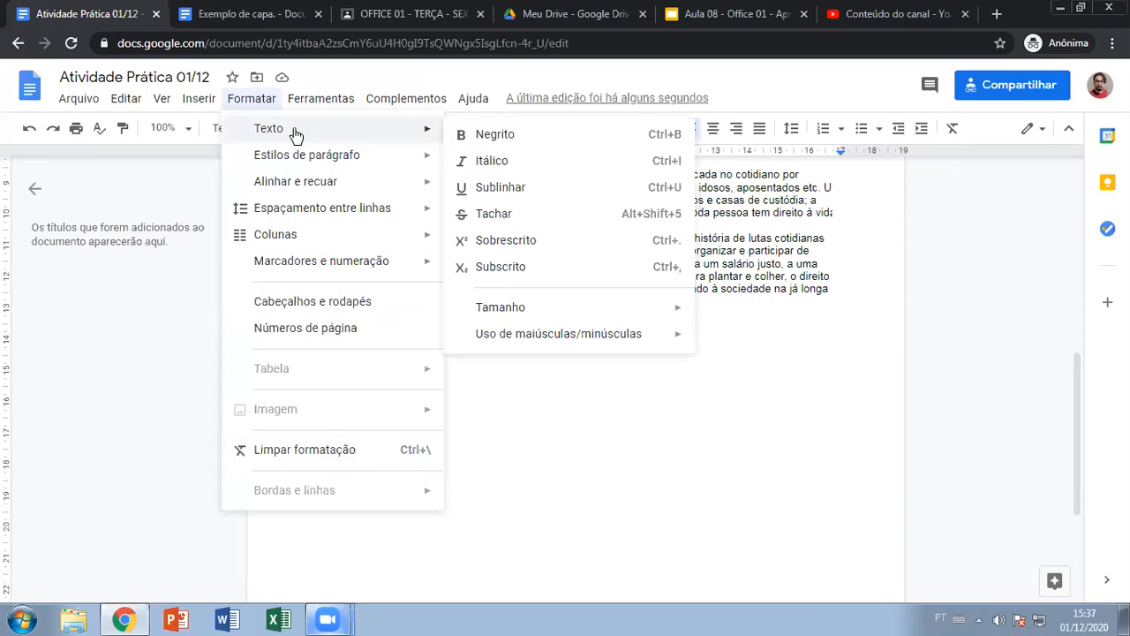
mouse_move(556, 342)
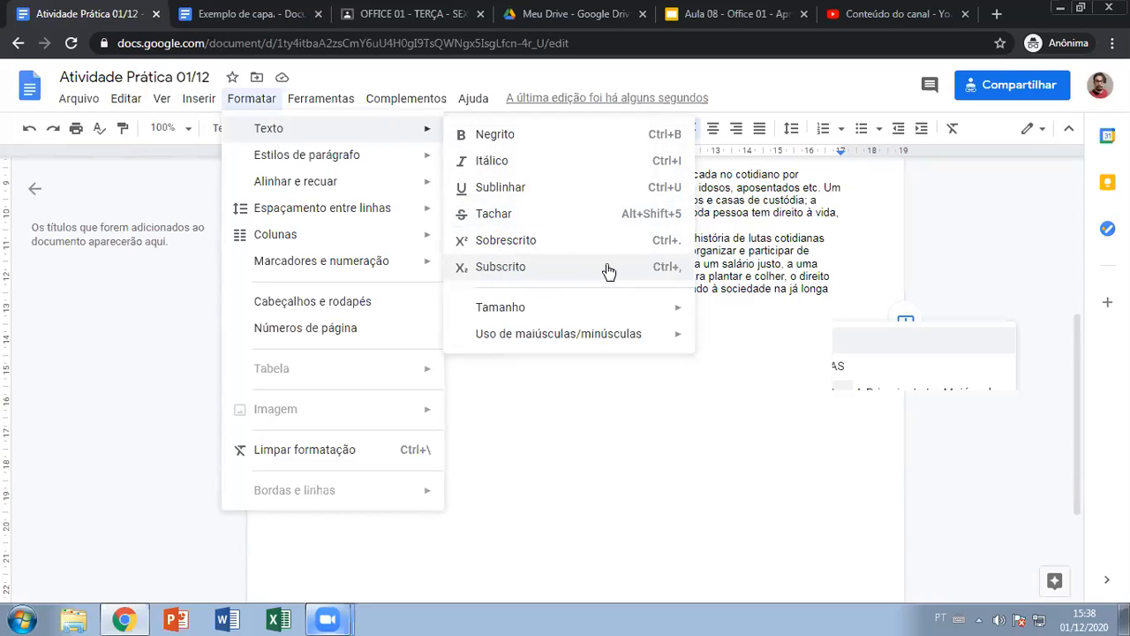
mouse_move(544, 342)
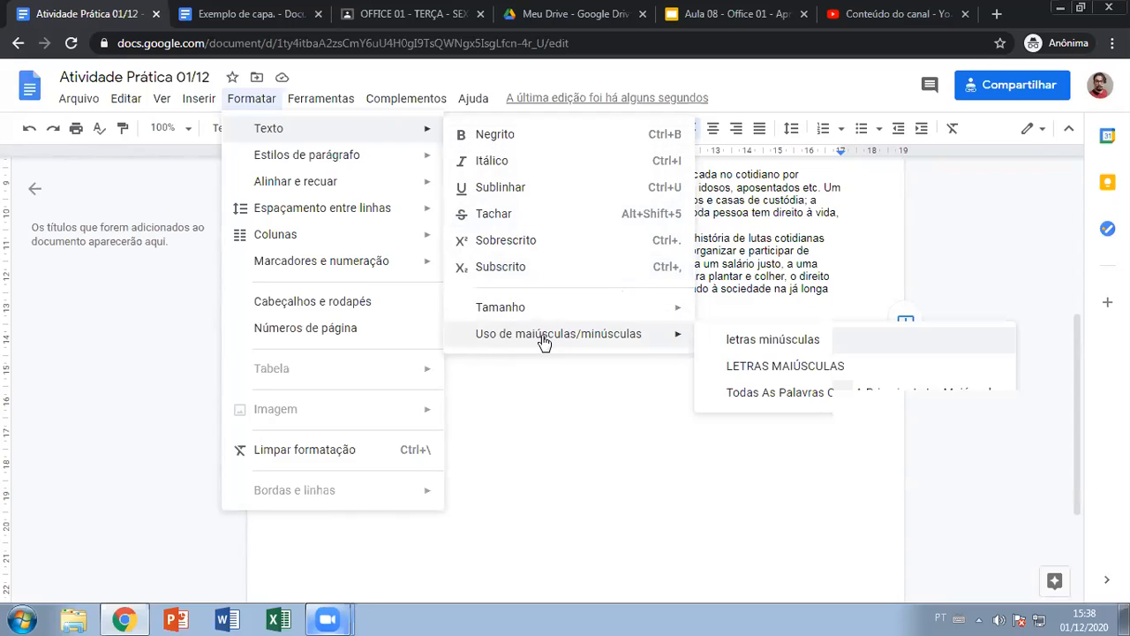
left_click(740, 394)
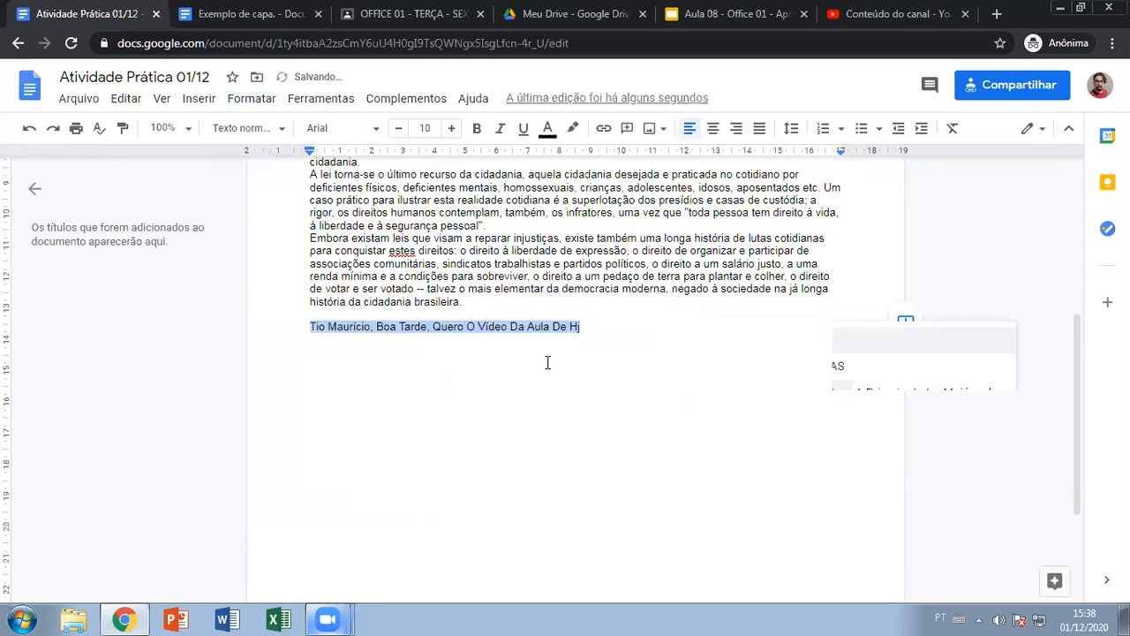
Delete the sample greeting line below the last paragraph
left_click(596, 332)
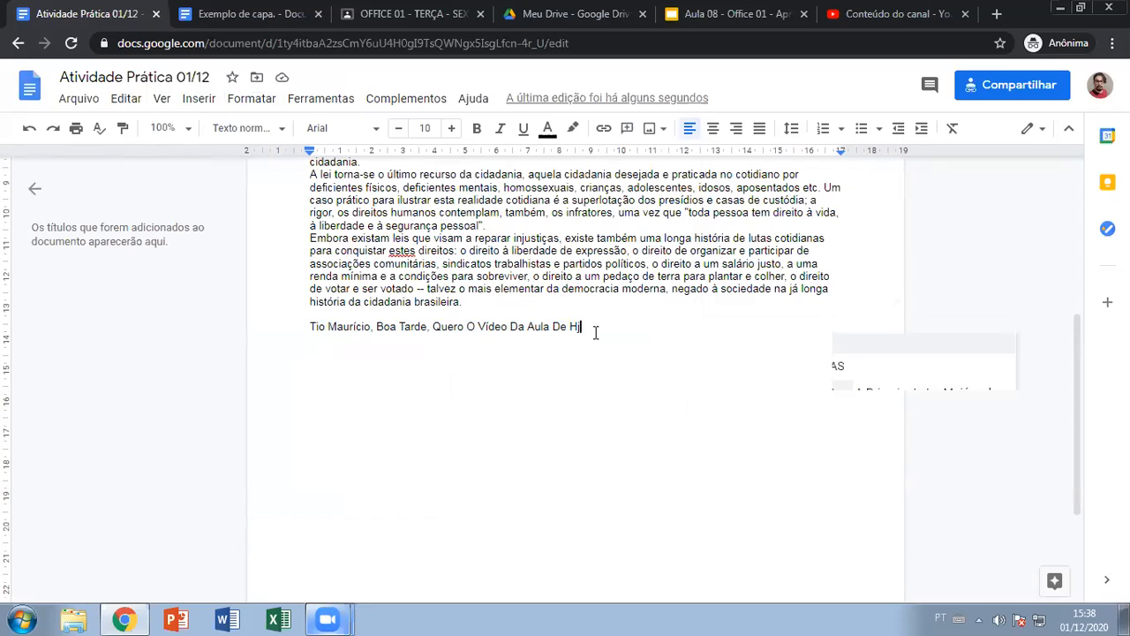
left_click_drag(596, 332, 244, 348)
key("BackSpace")
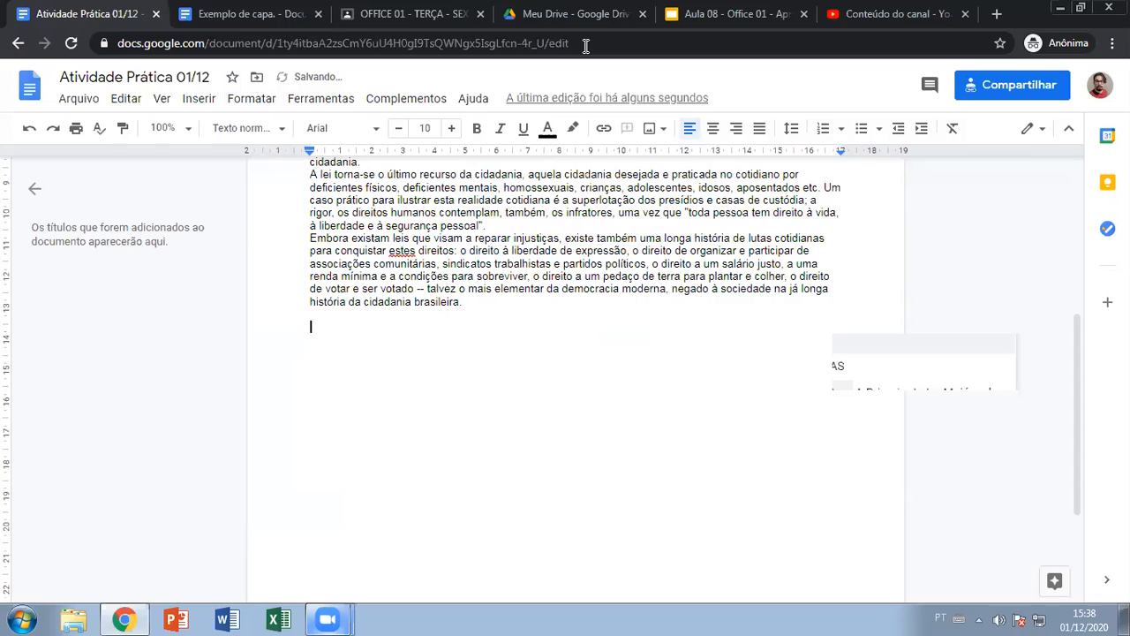
Present the Aula 08 - Office 01 slides from "Formatação de Parágrafo" through "Primeiro passo", and exit the slide show
left_click(710, 14)
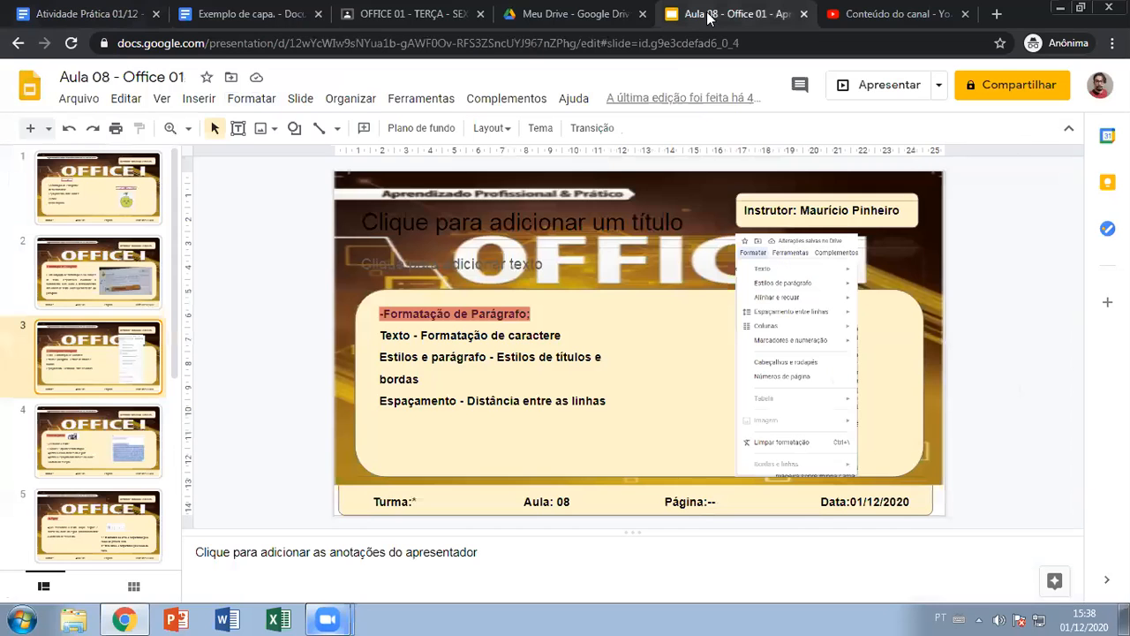
left_click(870, 85)
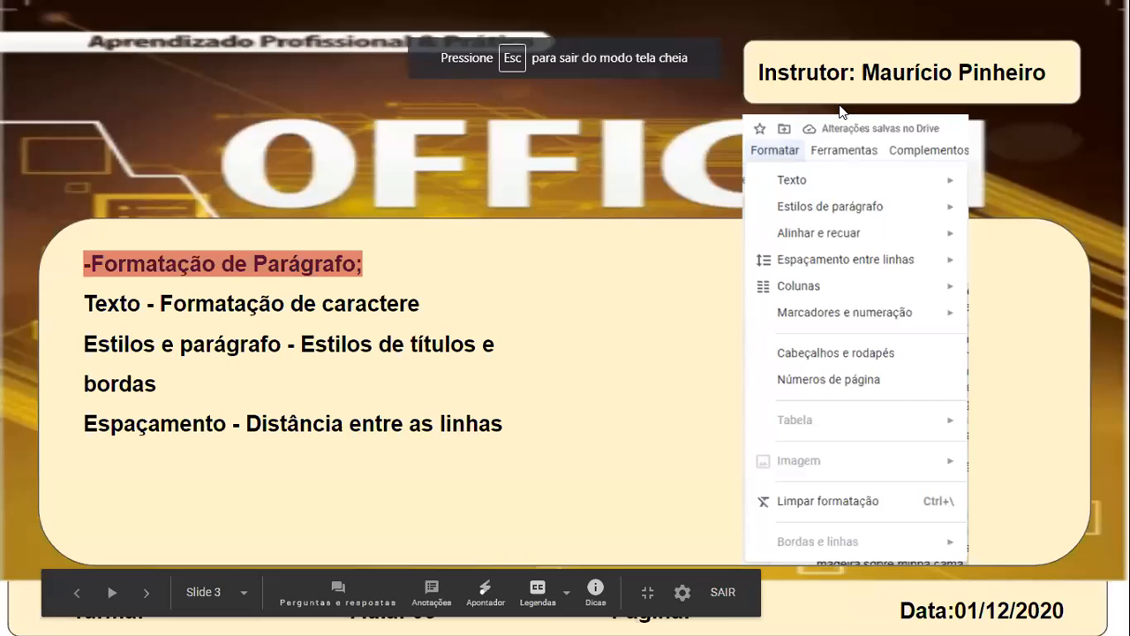
key("Right")
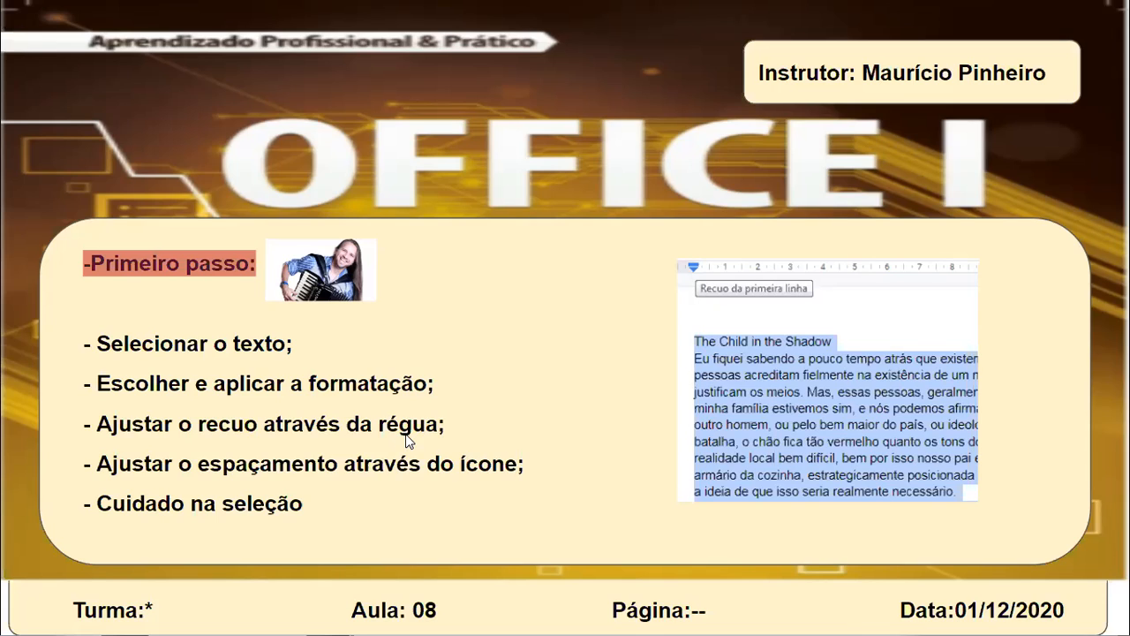
left_click(535, 335)
key("Left")
key("Escape")
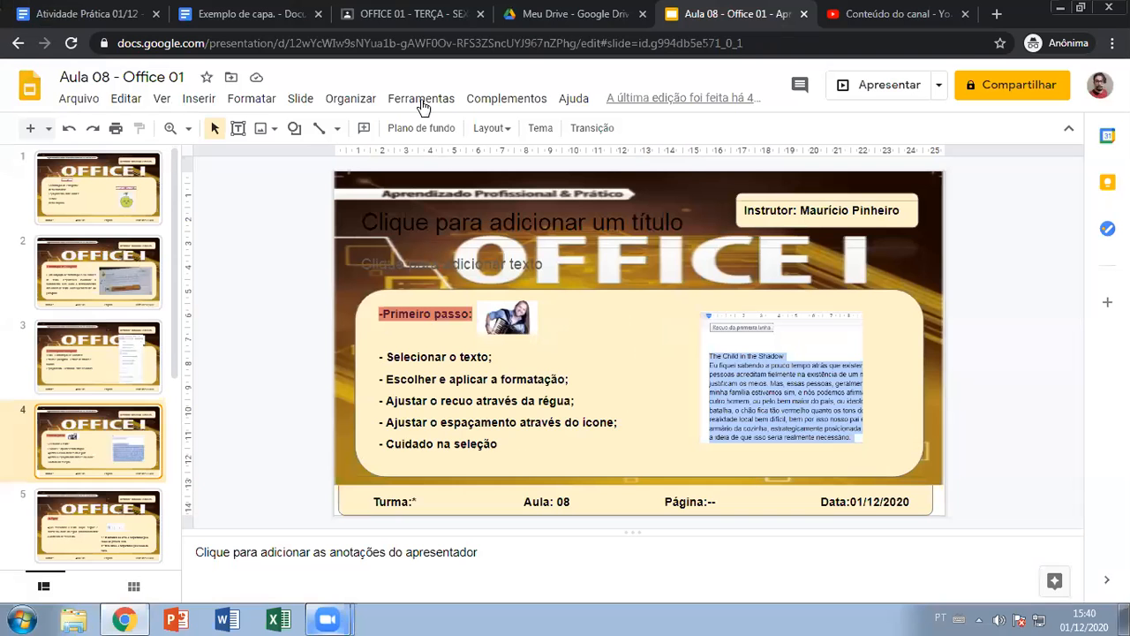
Return to the Atividade Prática 01/12 document and select all of its text
left_click(283, 11)
left_click(97, 14)
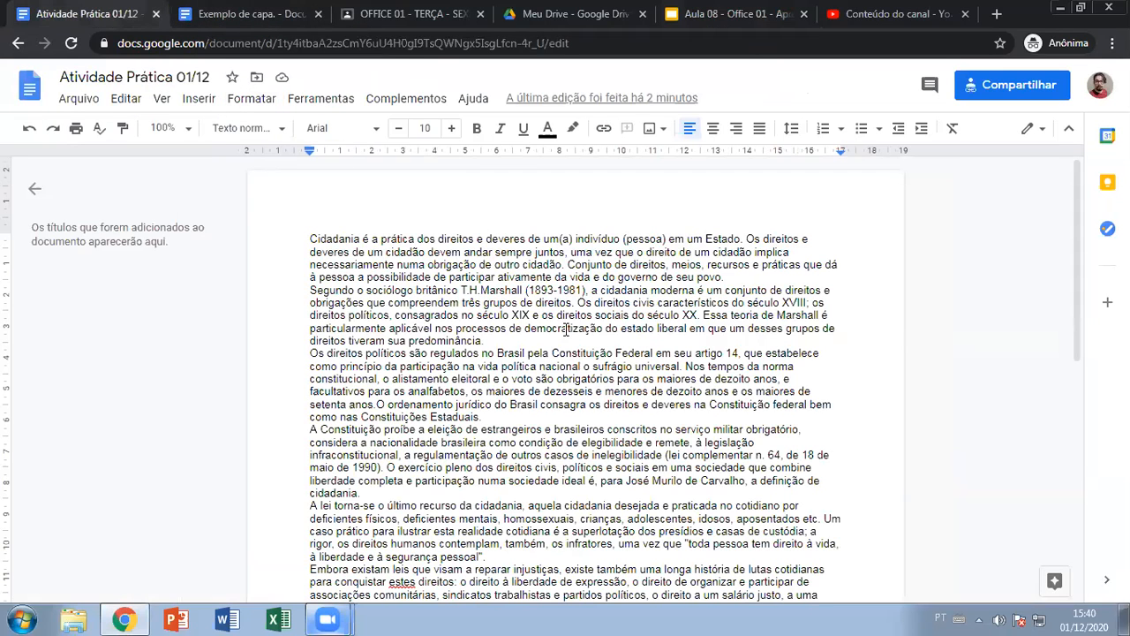
left_click_drag(308, 238, 536, 550)
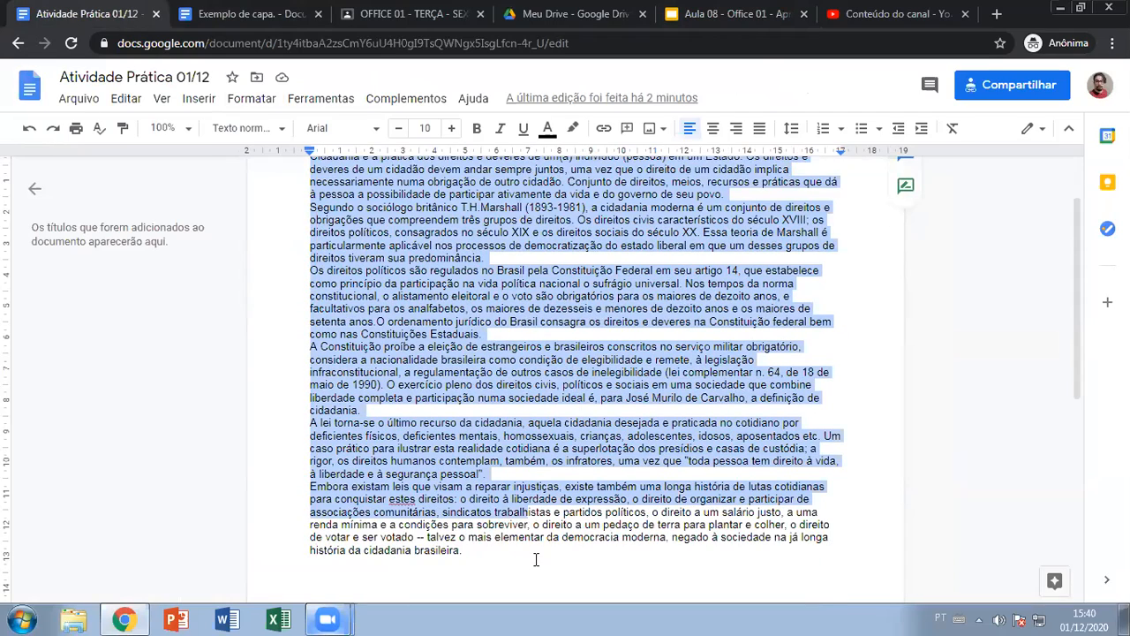
scroll(565, 265, "up", 1)
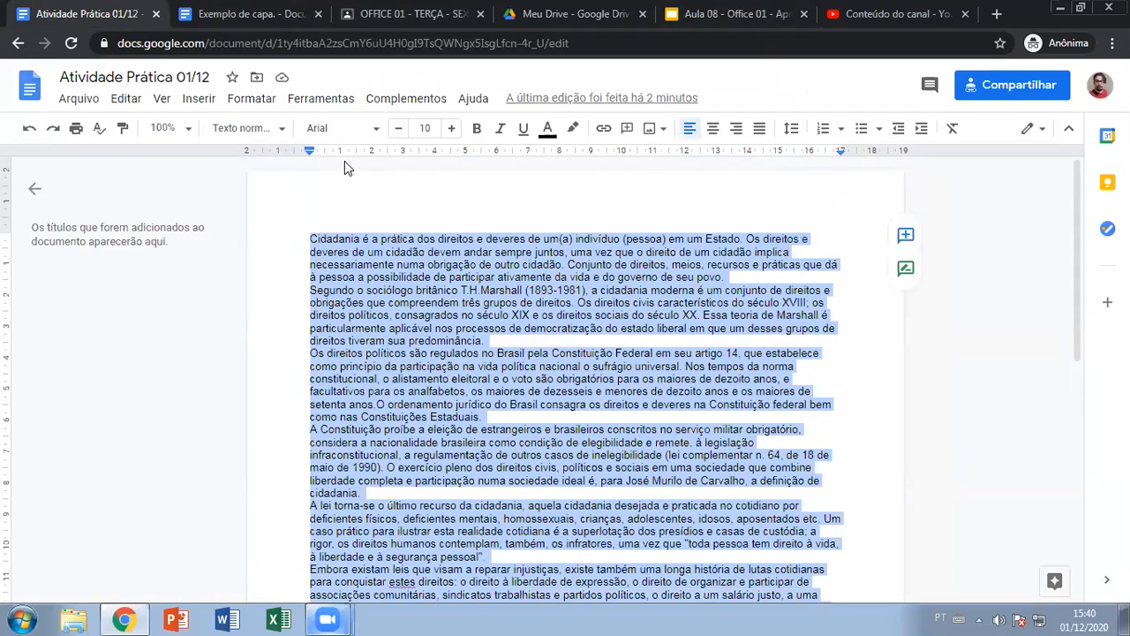
Try indenting the selected text by one level and moving its left indent to 1 cm on the ruler, reverting each change
left_click(922, 129)
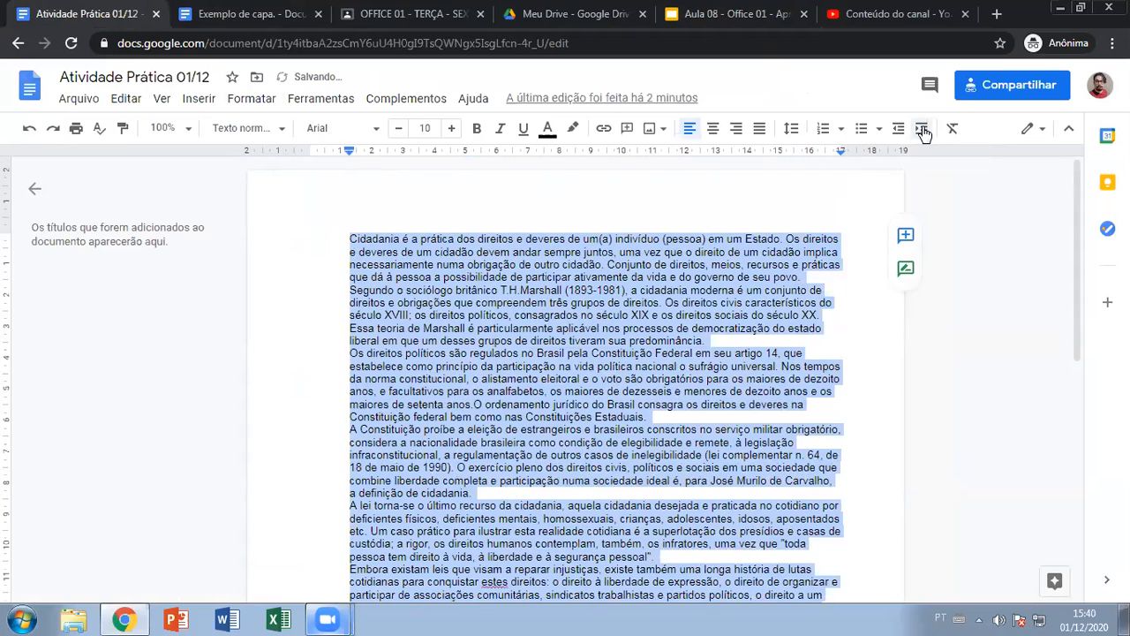
left_click(898, 130)
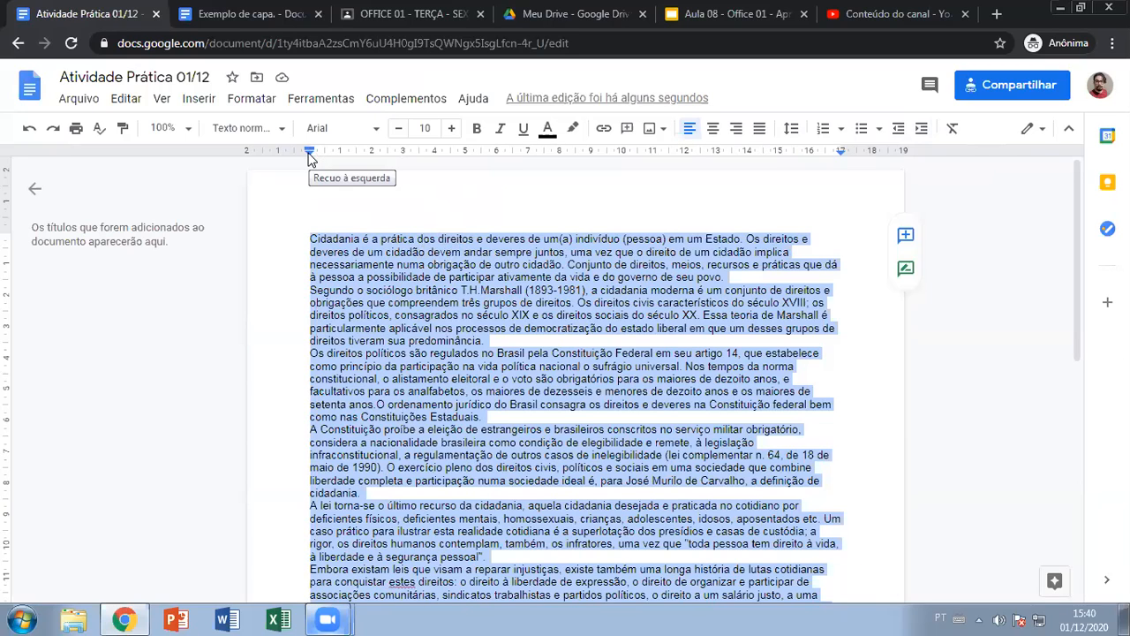
left_click_drag(309, 153, 344, 157)
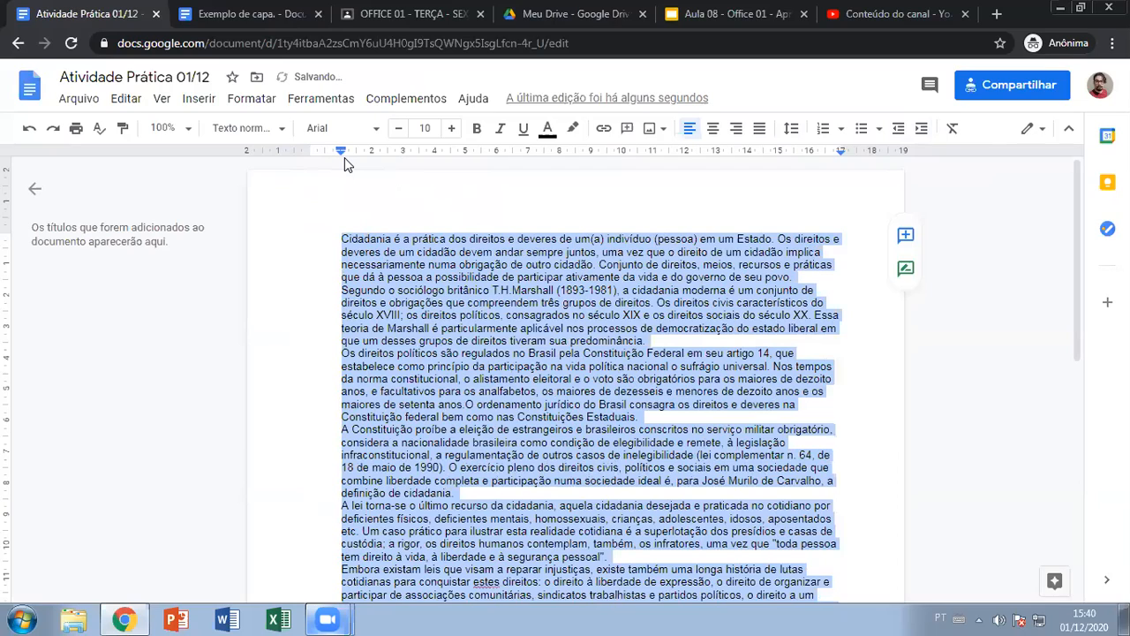
key("ctrl+z")
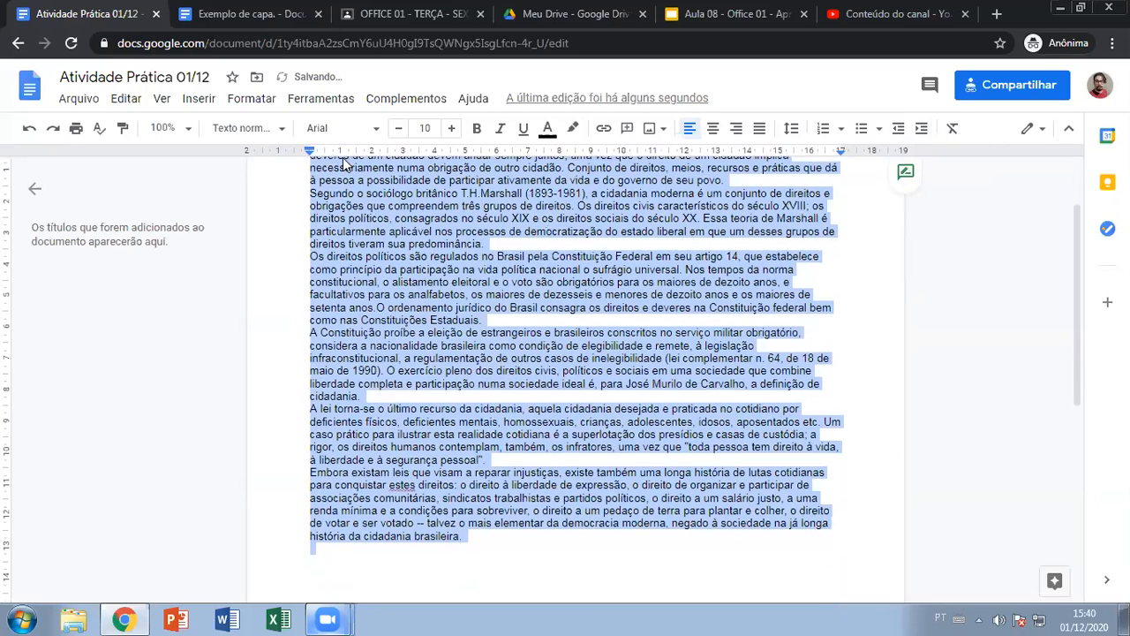
Set the first-line indent of all selected paragraphs to about 1.25 cm on the ruler
scroll(369, 222, "up", 2)
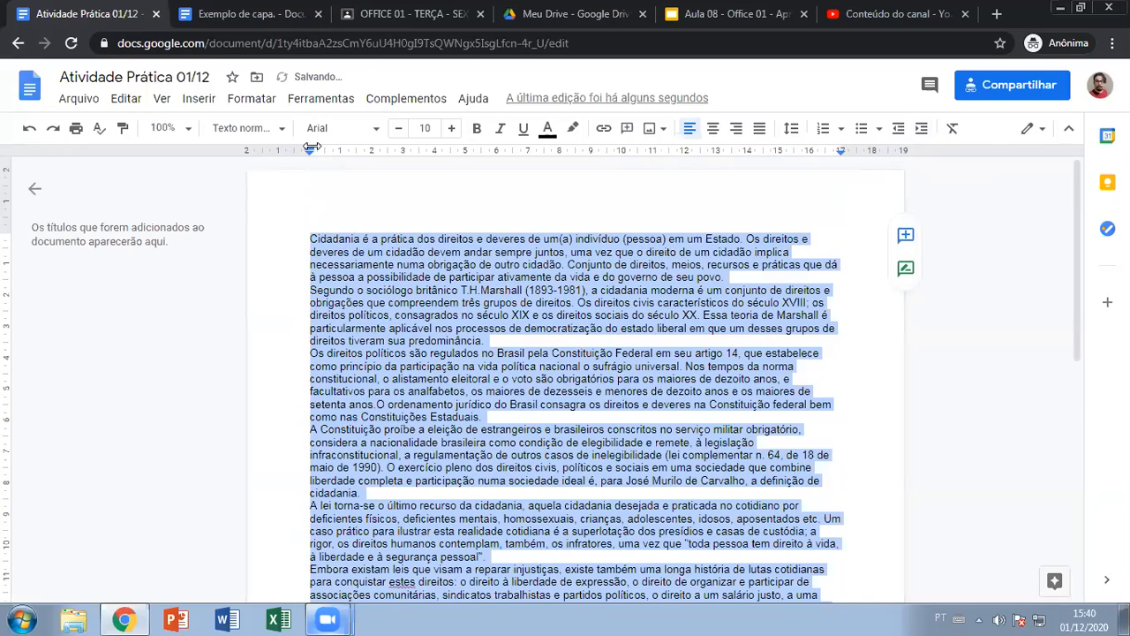
left_click_drag(309, 154, 347, 153)
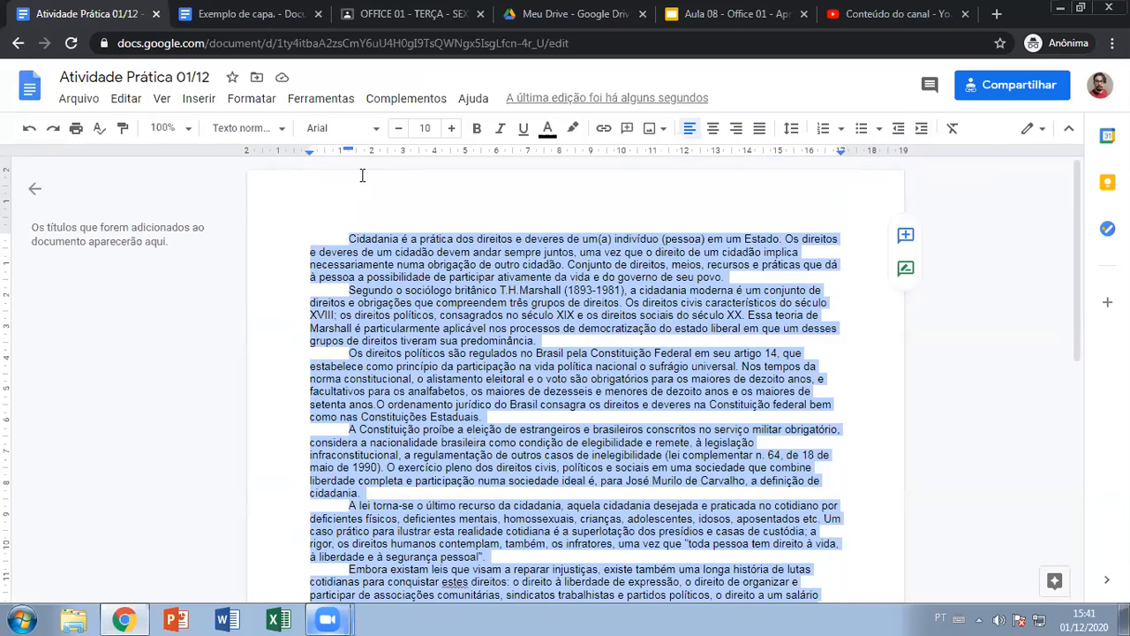
Add three test paragraphs after the last paragraph: "SADASDASDAS", "DASDASDA" and "ASDASDA"
scroll(521, 353, "down", 3)
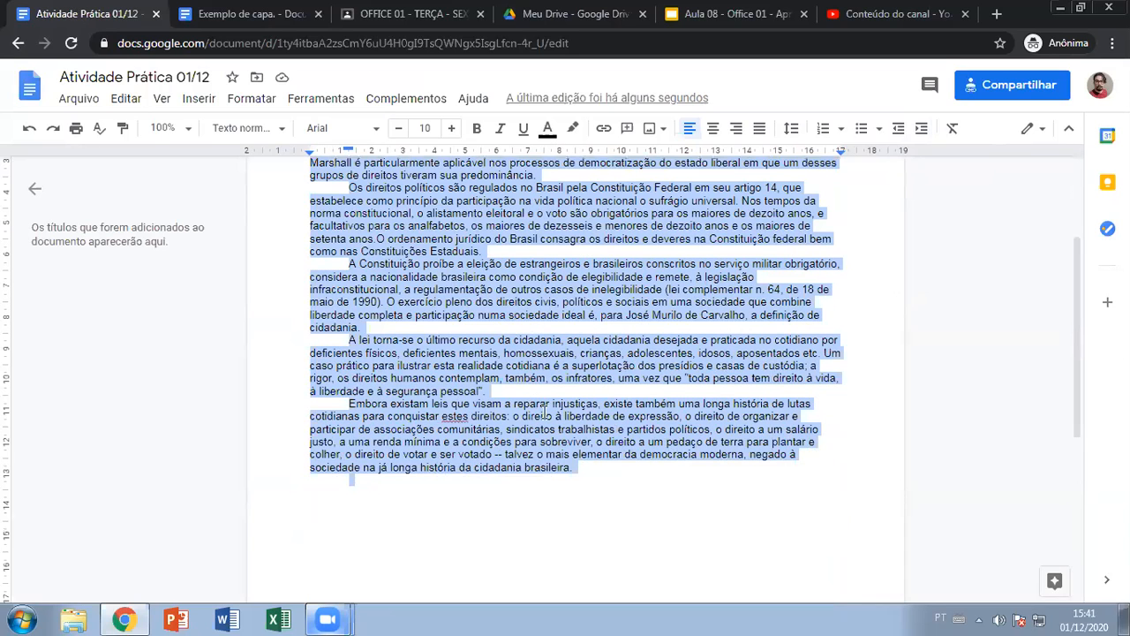
left_click(585, 466)
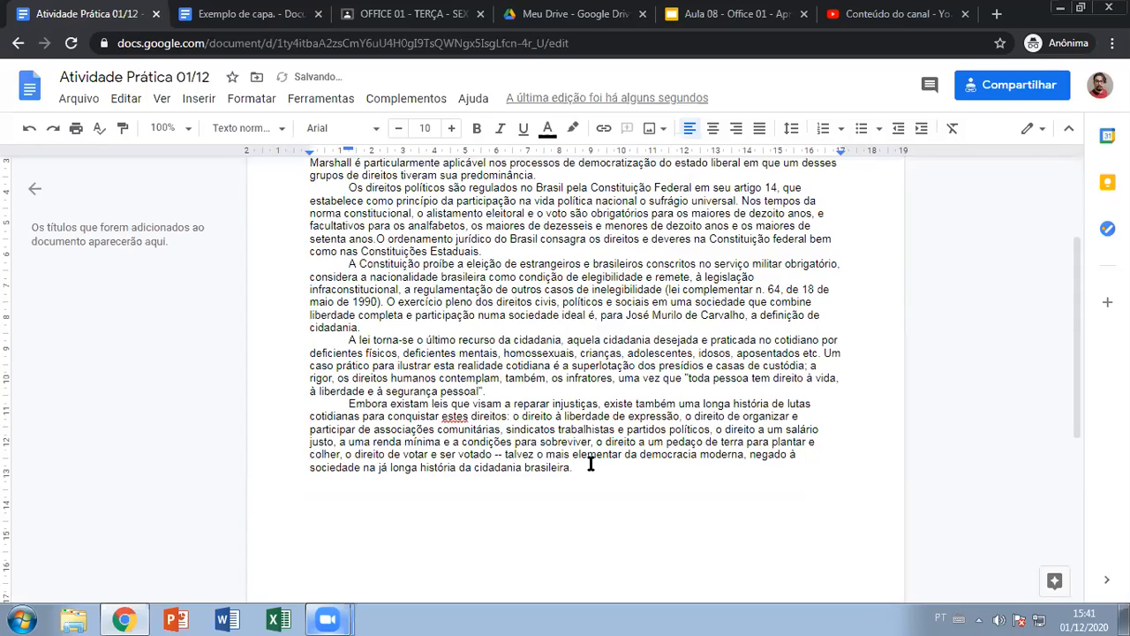
key("Return")
type("SADASDASDAS")
key("Return")
type("DASDASDA")
key("Return")
type("ASDASDA")
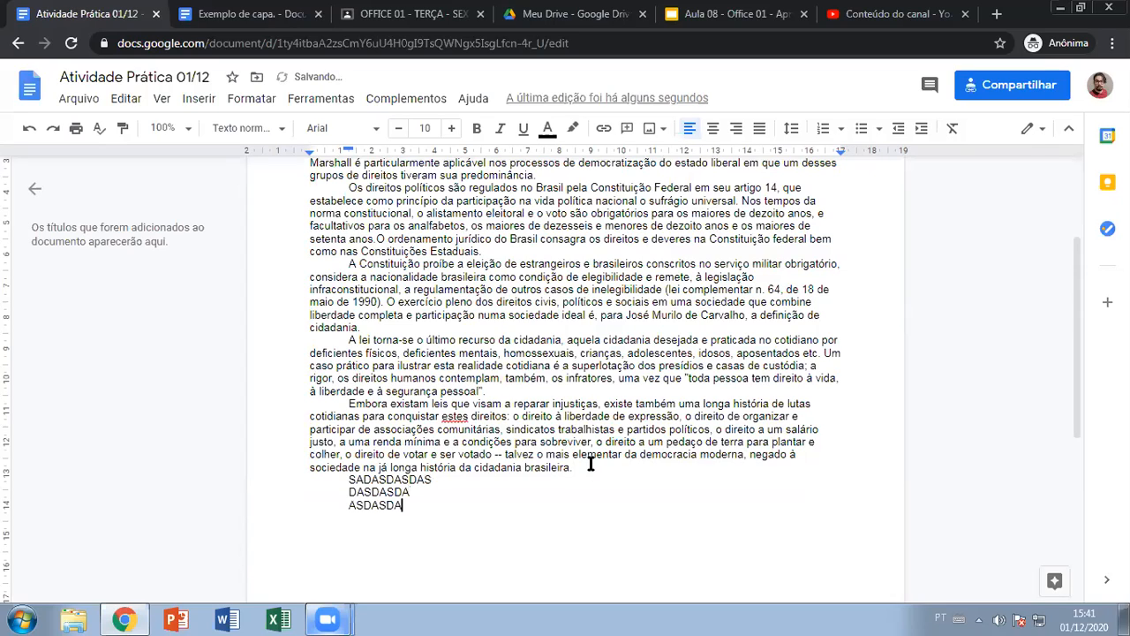
Delete the test paragraphs at the end of the text and undo changes back to before the first-line indent
key("Return")
key("BackSpace")
key("BackSpace")
key("BackSpace")
key("BackSpace")
key("BackSpace")
key("BackSpace")
key("BackSpace")
key("BackSpace")
key("BackSpace")
key("ctrl+z")
key("ctrl+z")
key("ctrl+z")
key("ctrl+z")
key("ctrl+z")
key("ctrl+z")
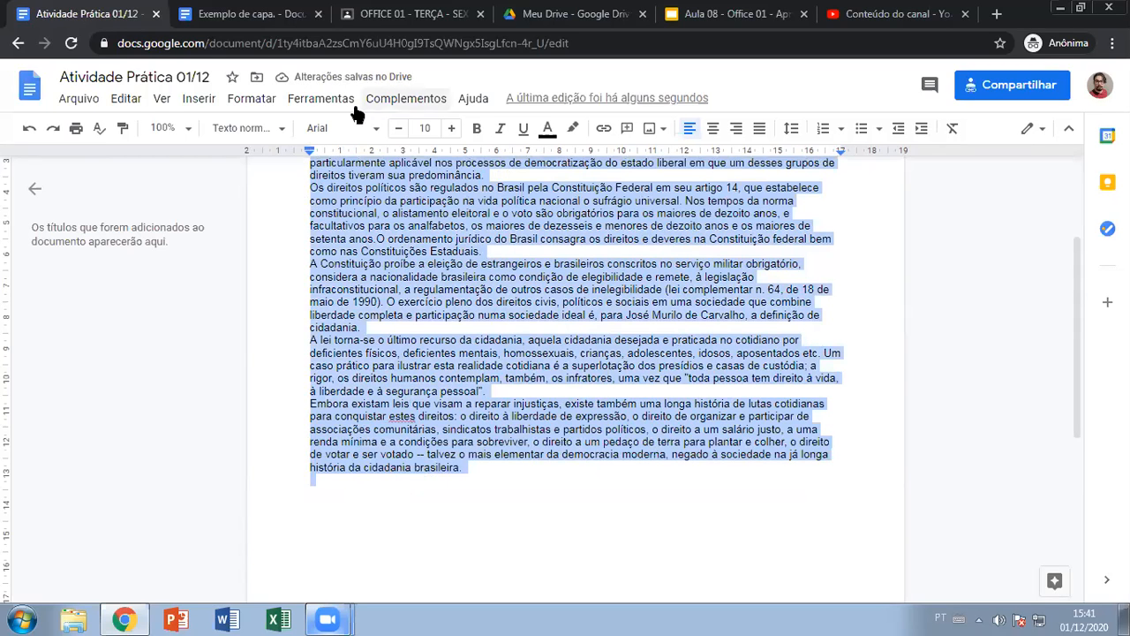
Set the first-line indent of all selected paragraphs to about 1.25 cm and their line spacing to 1,15
scroll(399, 278, "up", 3)
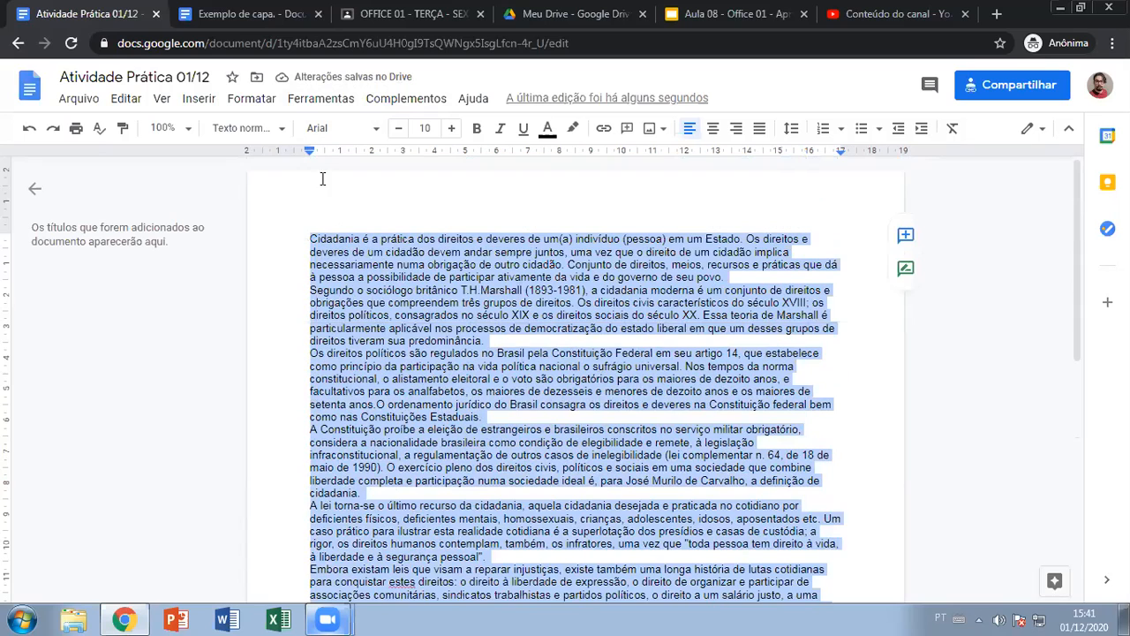
left_click_drag(309, 150, 354, 154)
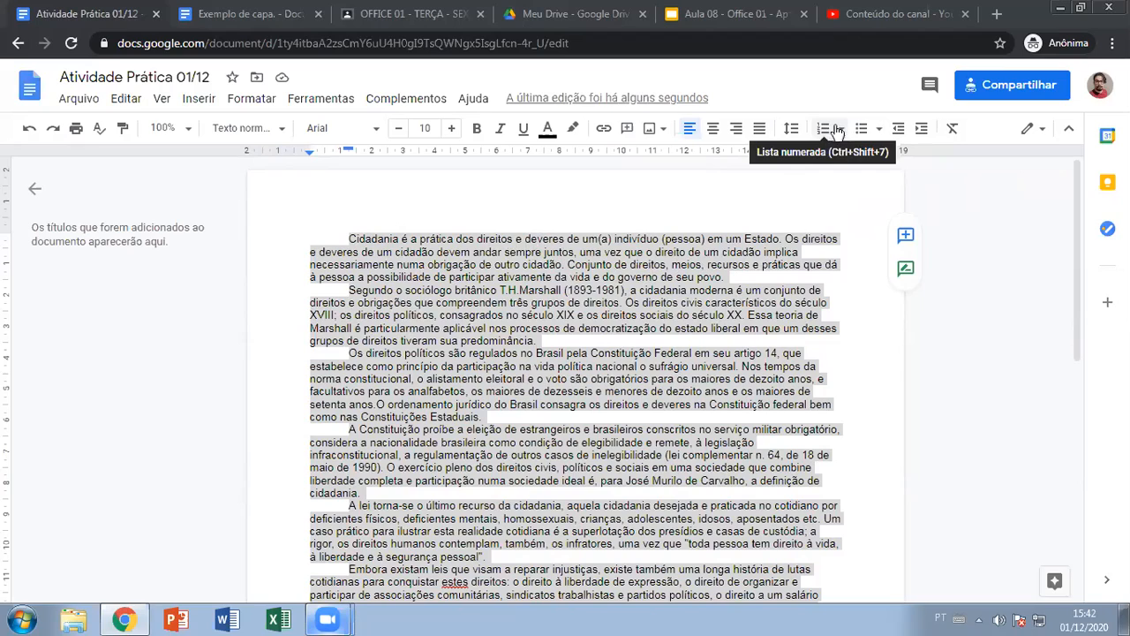
left_click(792, 130)
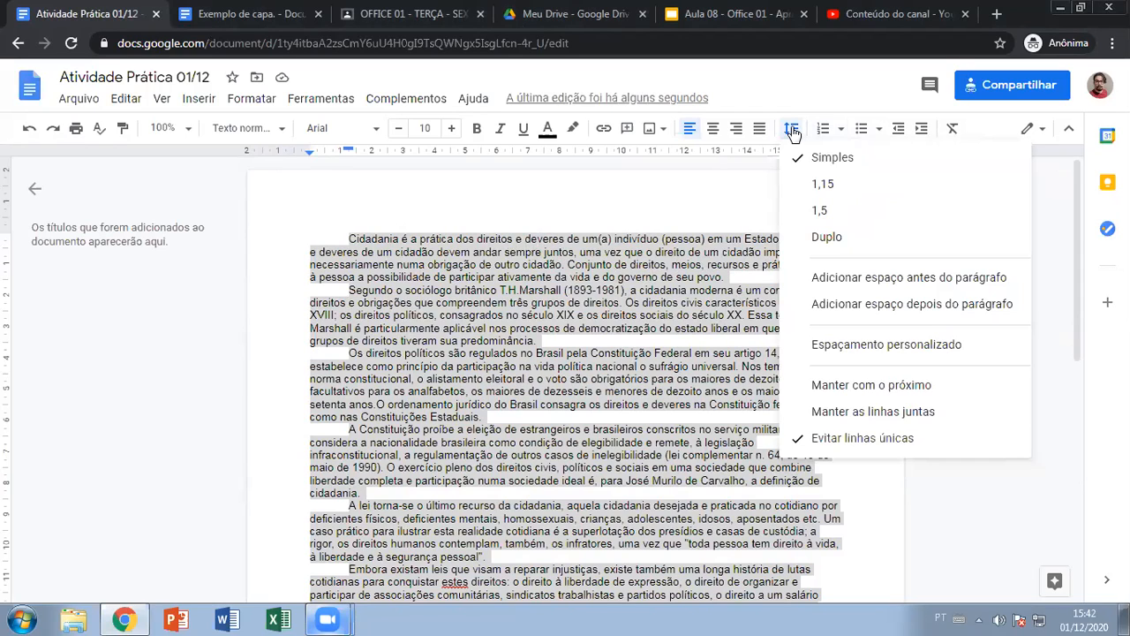
left_click(818, 184)
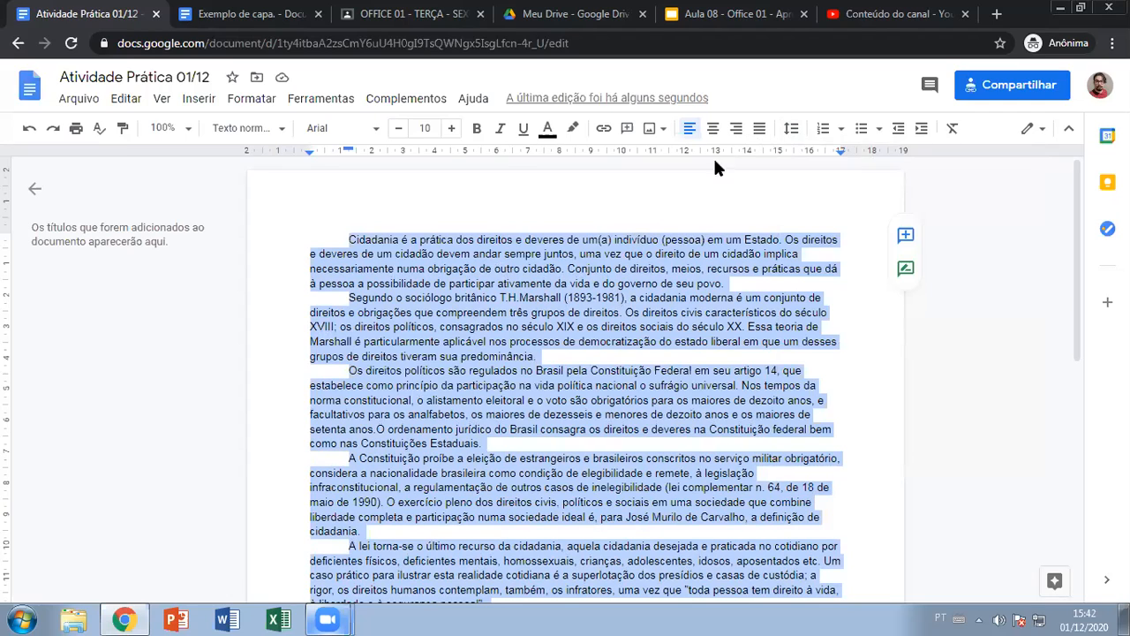
Try 1,5 line spacing on the selected text and return it to Simples
left_click(793, 130)
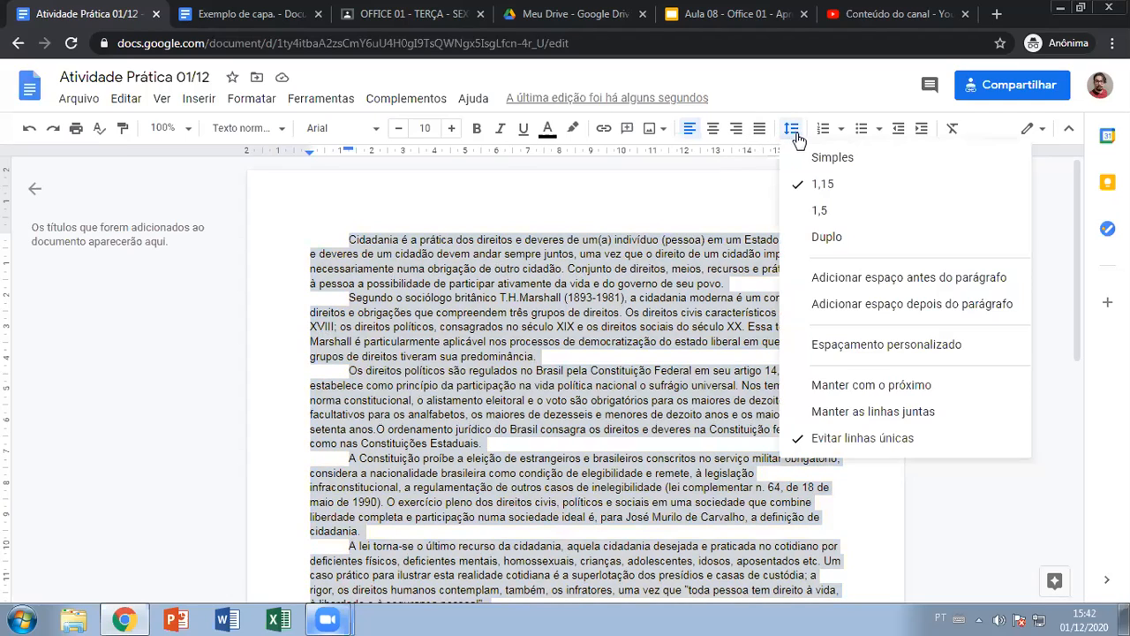
left_click(820, 213)
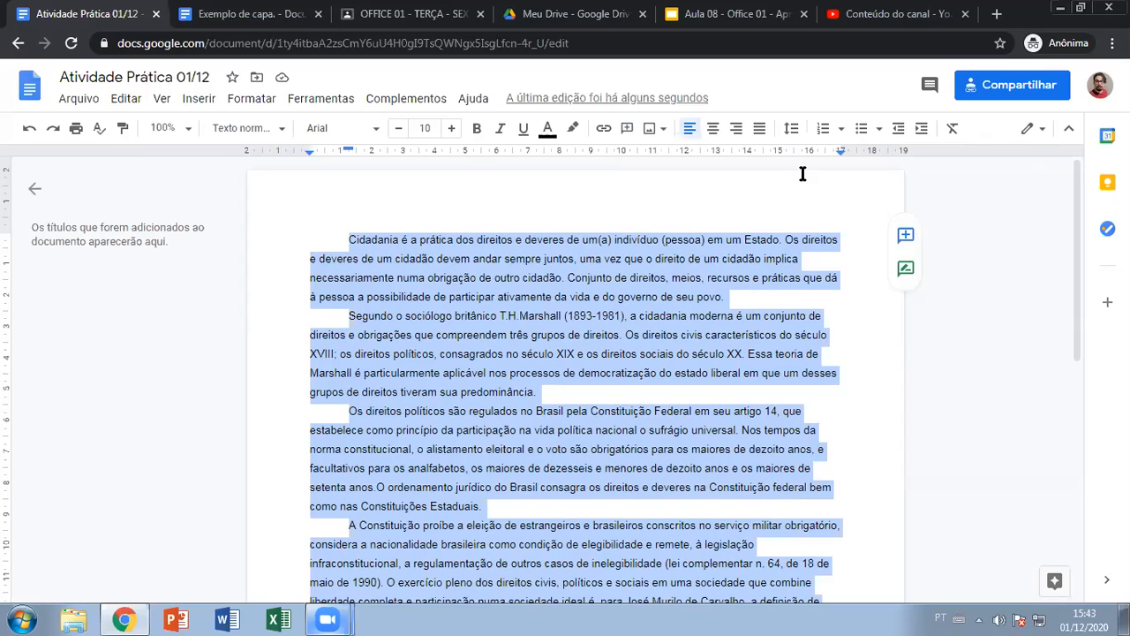
left_click(793, 130)
left_click(812, 160)
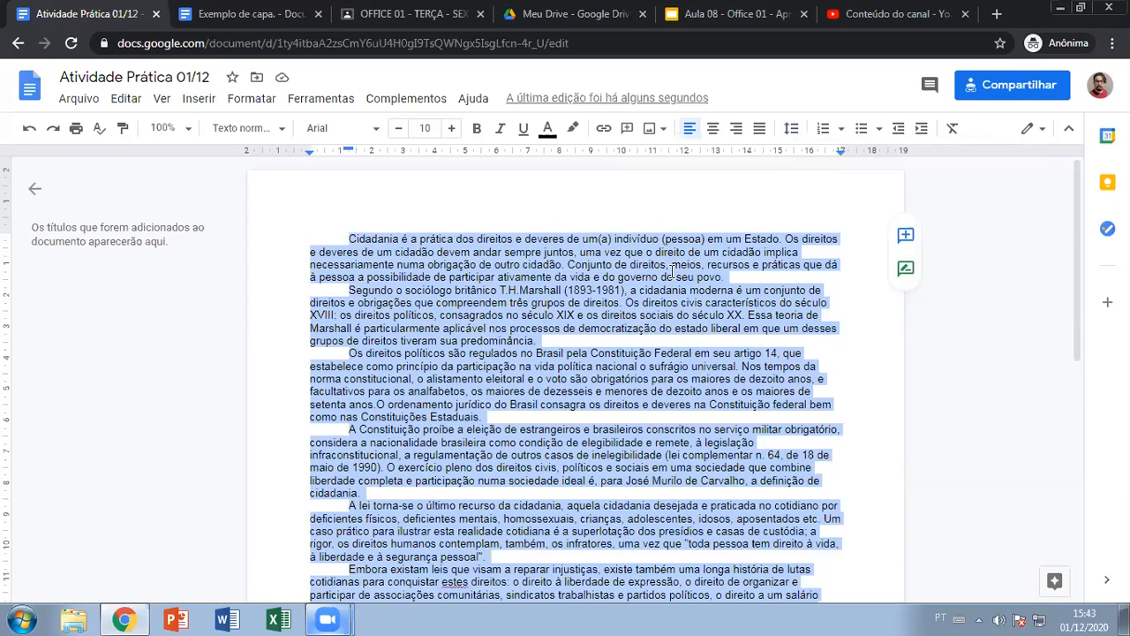
Apply 1,15, 1,5 and finally Duplo line spacing to the selected text and review the result across both pages
left_click(791, 128)
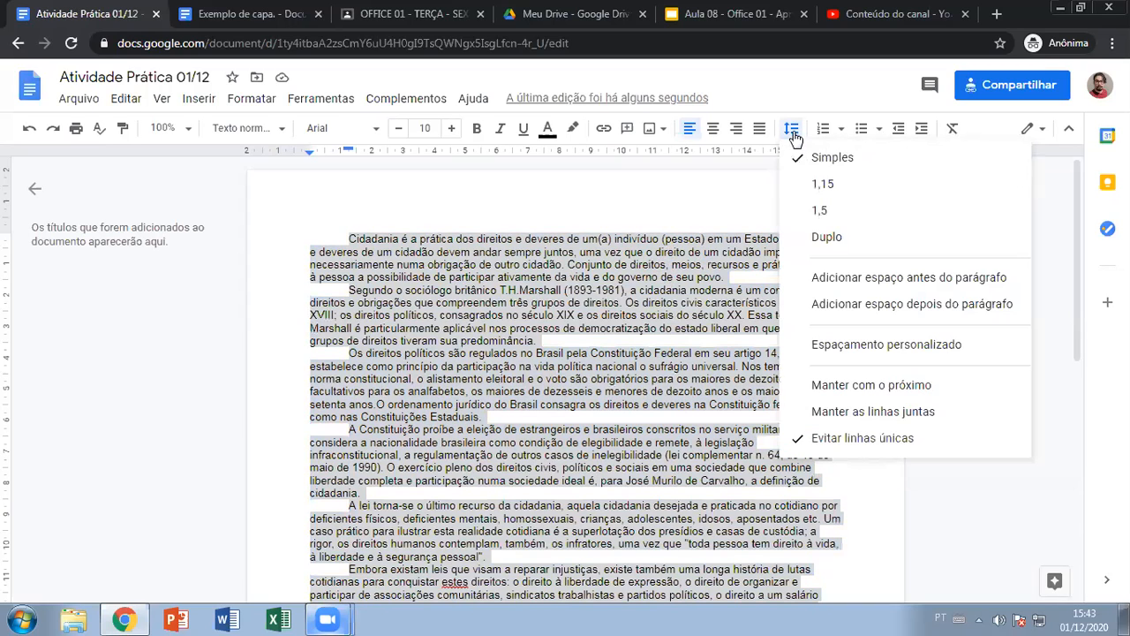
left_click(802, 182)
left_click(791, 128)
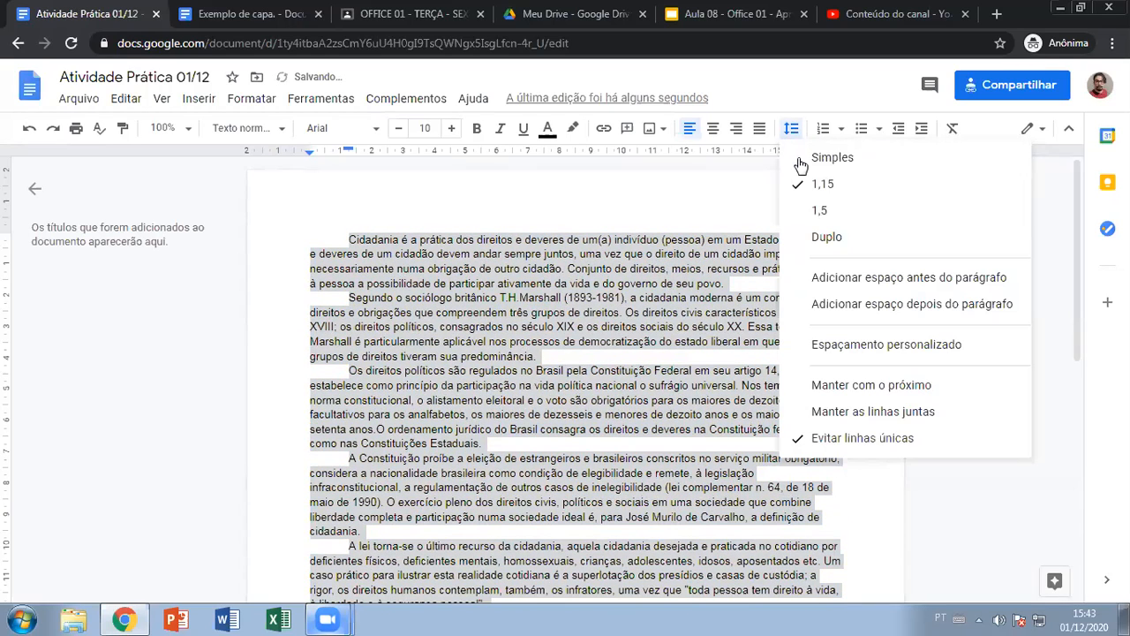
left_click(812, 207)
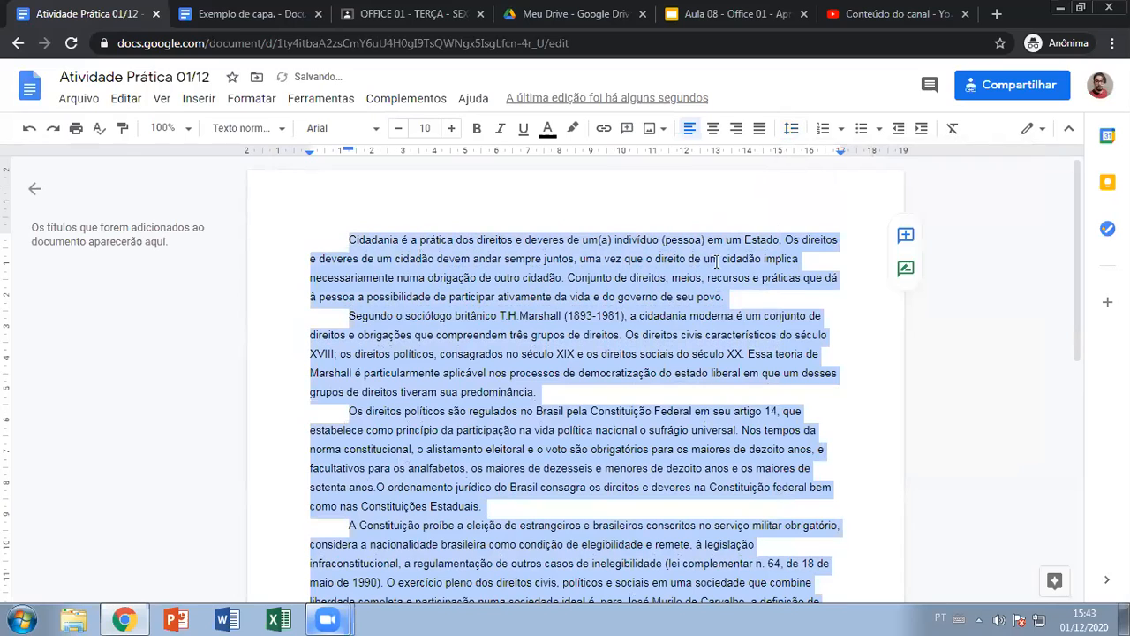
left_click(791, 129)
left_click(816, 235)
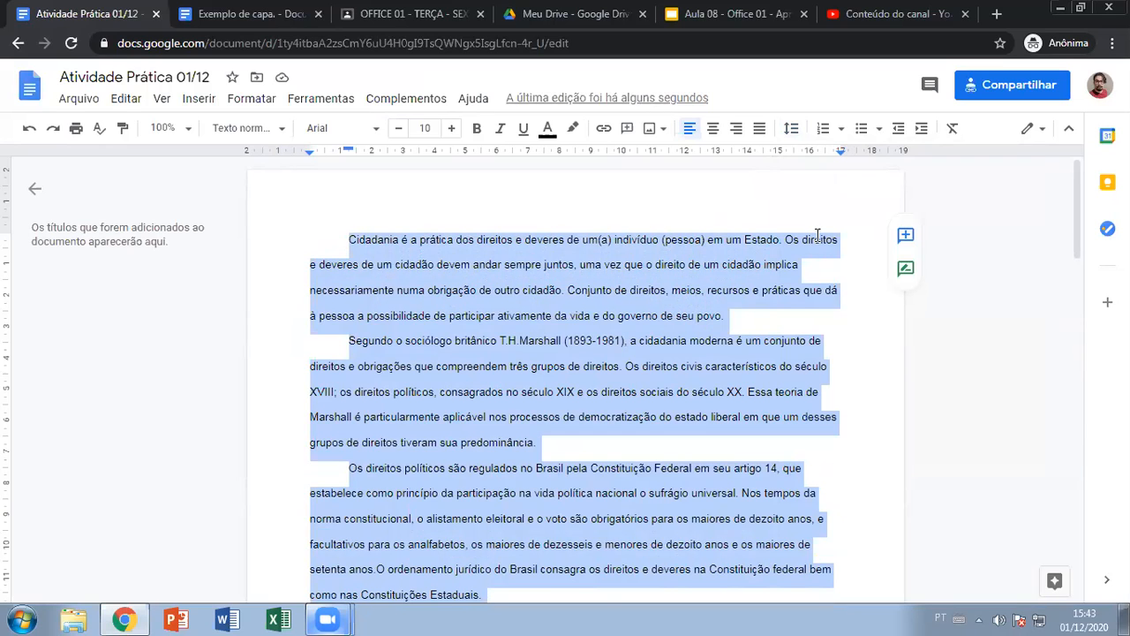
scroll(746, 306, "down", 15)
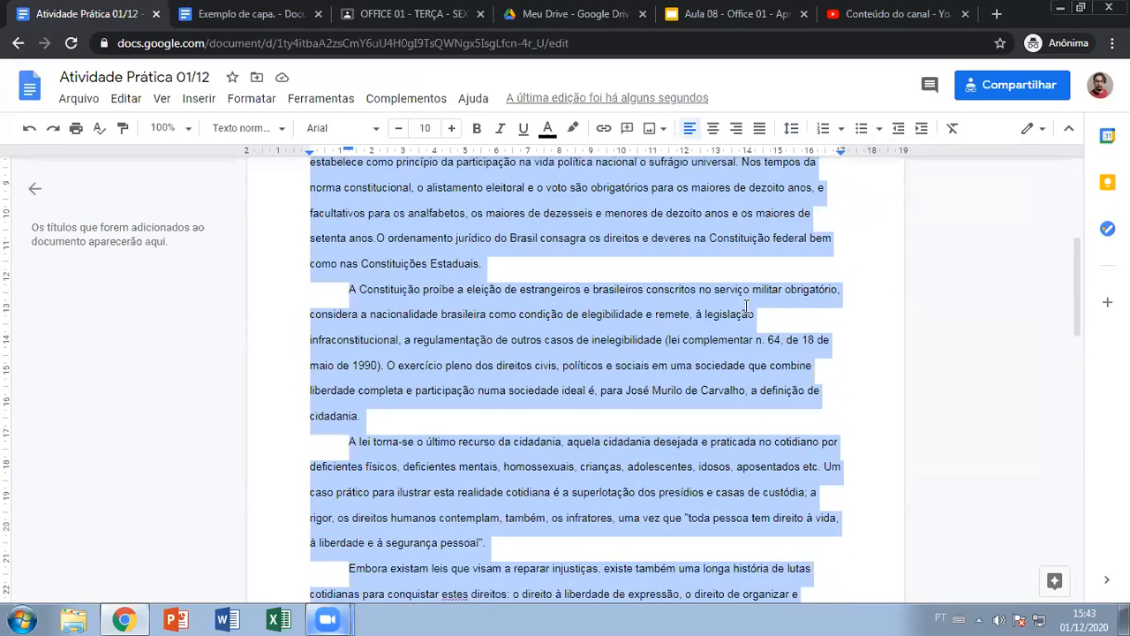
scroll(746, 306, "up", 9)
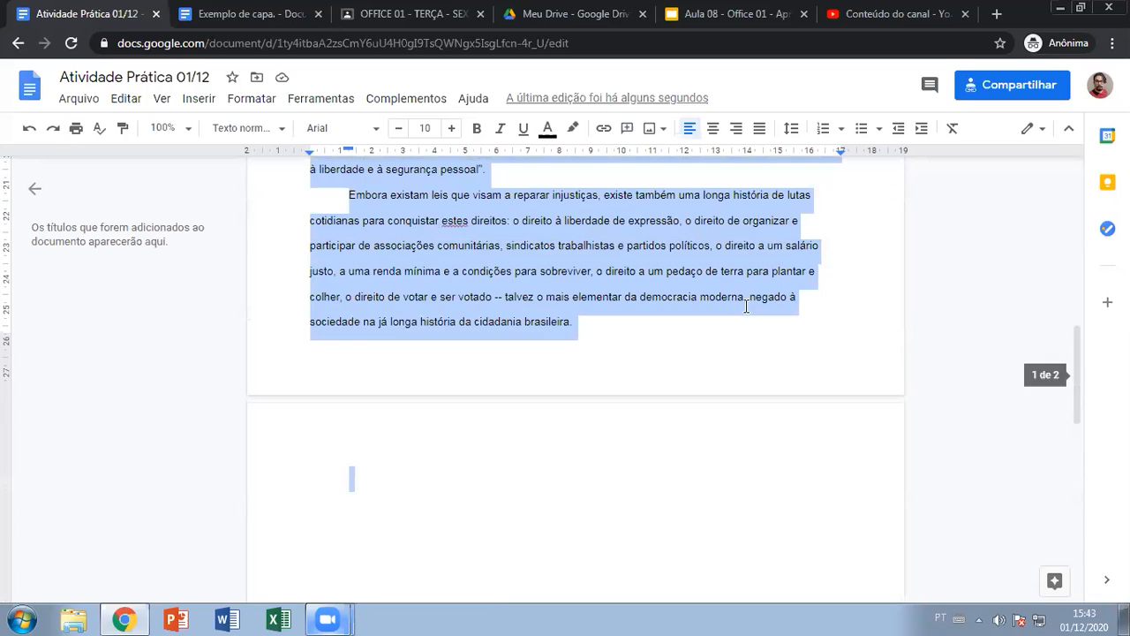
scroll(600, 326, "up", 1)
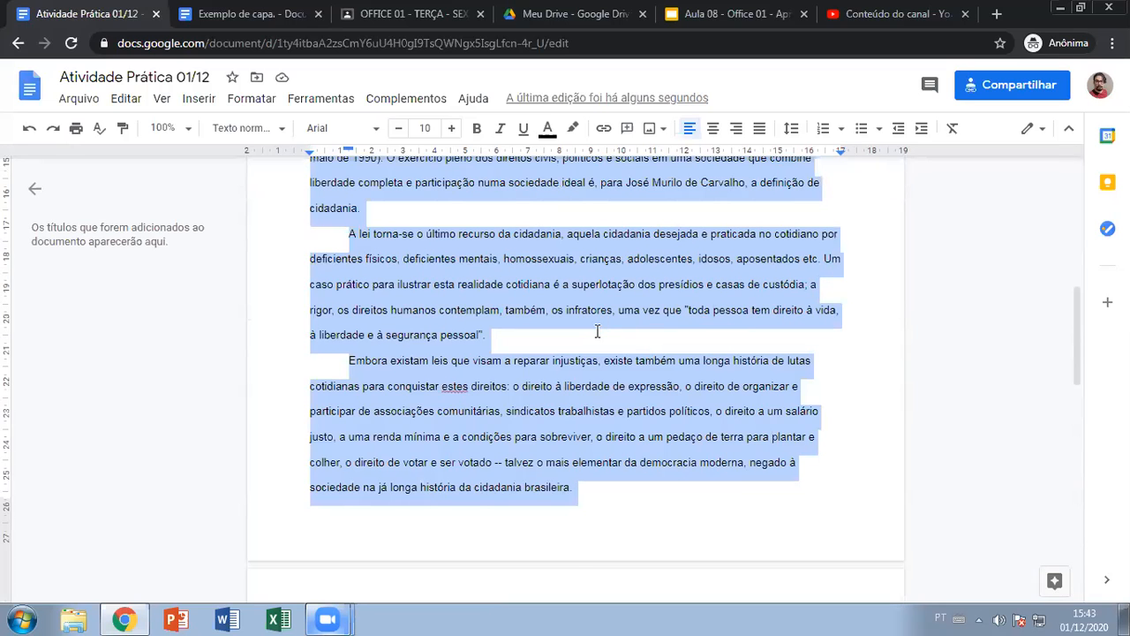
scroll(597, 331, "up", 6)
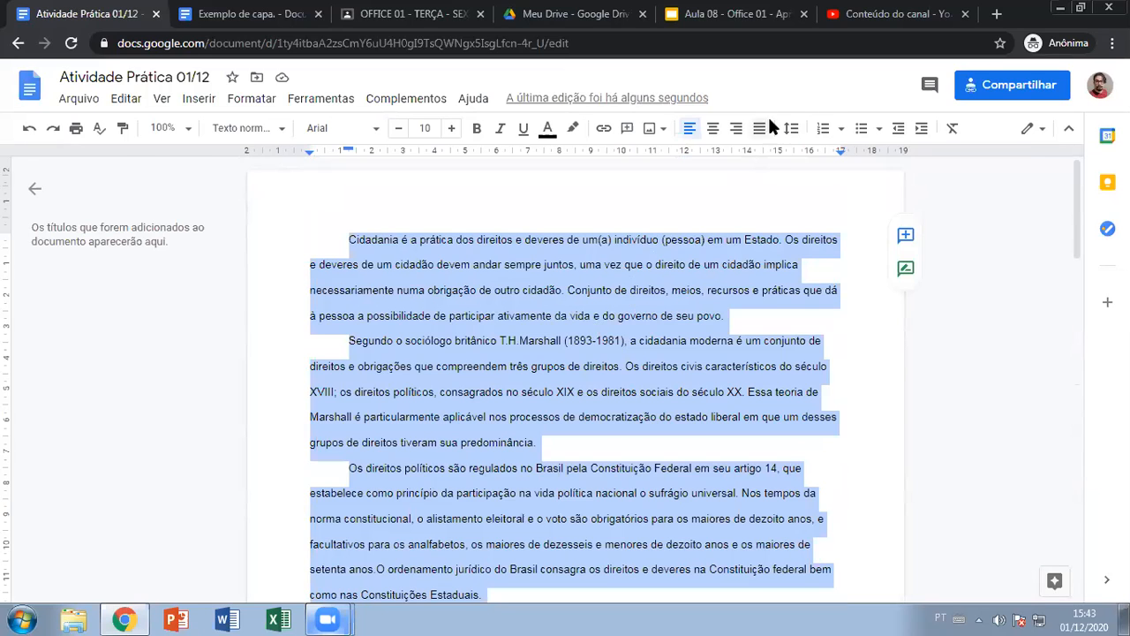
Set the selected text to 1,5 line spacing and font size 12
left_click(792, 129)
left_click(822, 211)
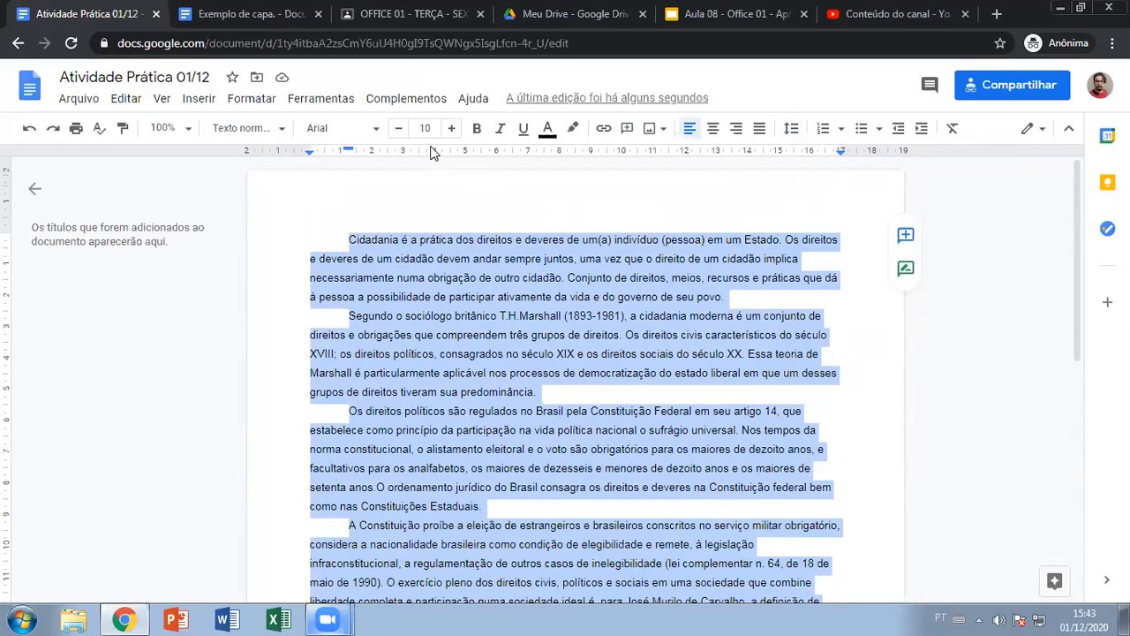
left_click(451, 129)
left_click(452, 130)
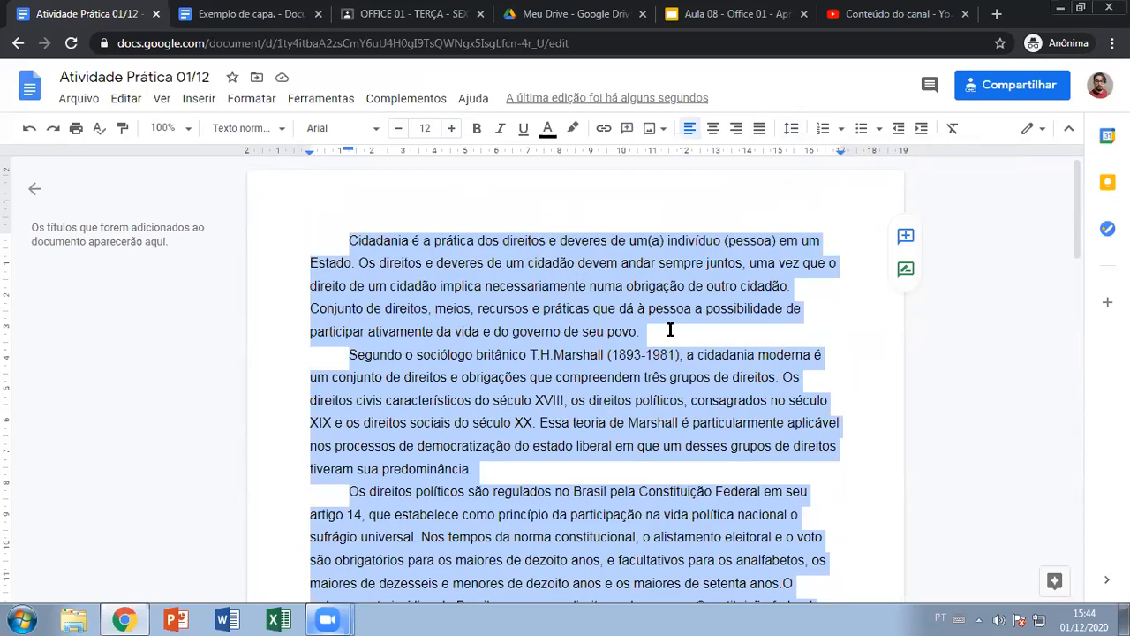
Reset the selected text to the Texto normal style and reduce its font size to 10
left_click(279, 134)
mouse_move(366, 174)
left_click(429, 152)
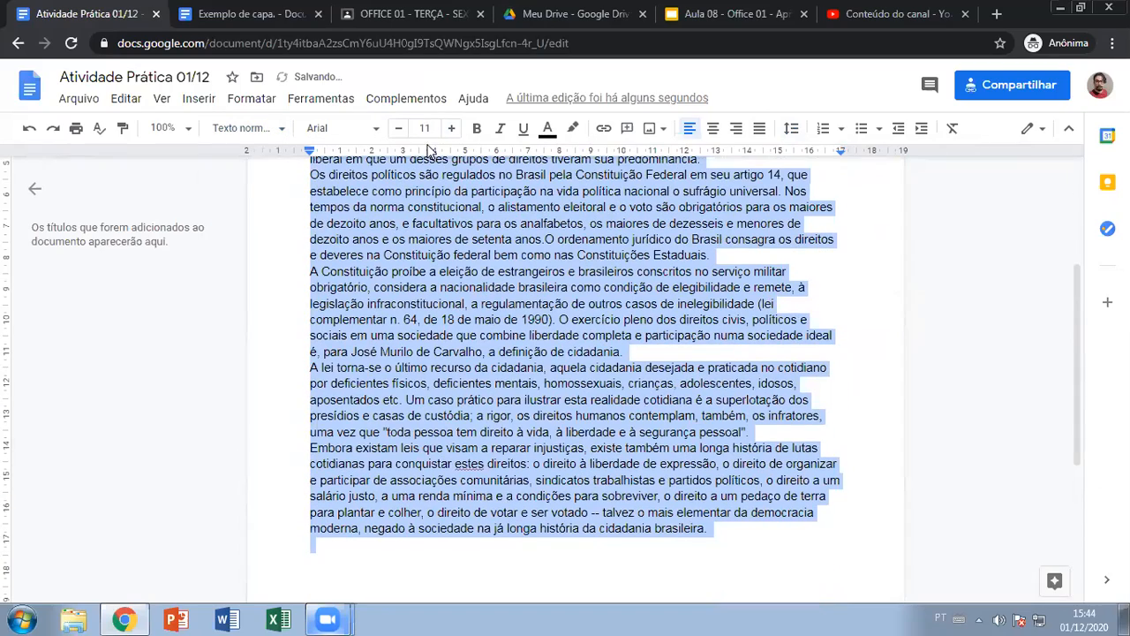
left_click(398, 128)
scroll(828, 266, "up", 3)
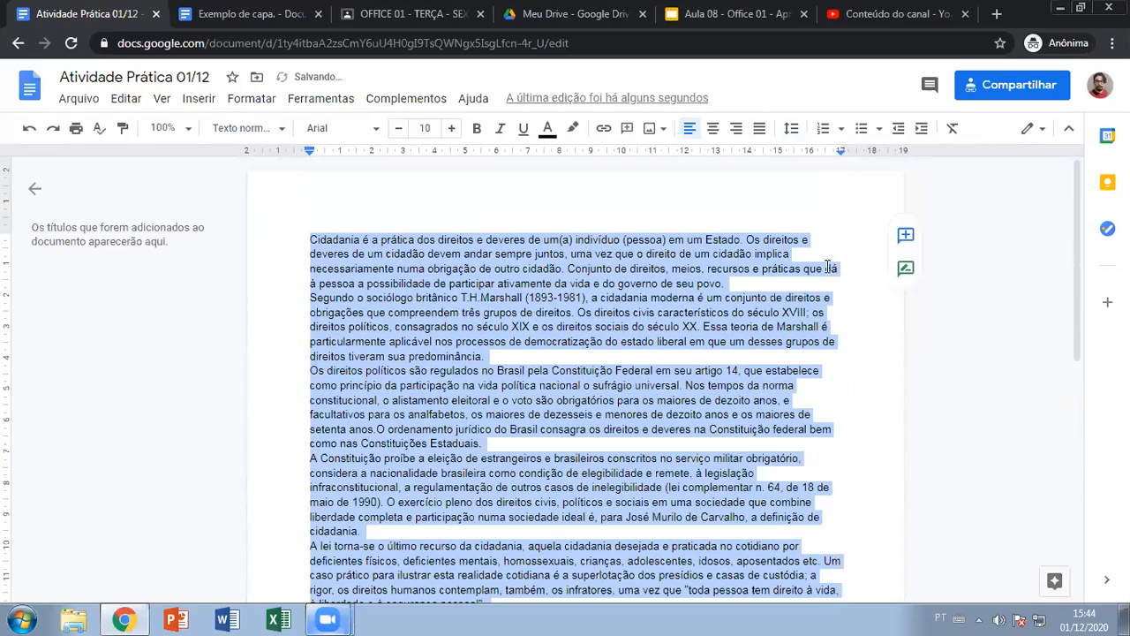
Set the line spacing of the selected text to Simples and deselect the text
left_click(792, 128)
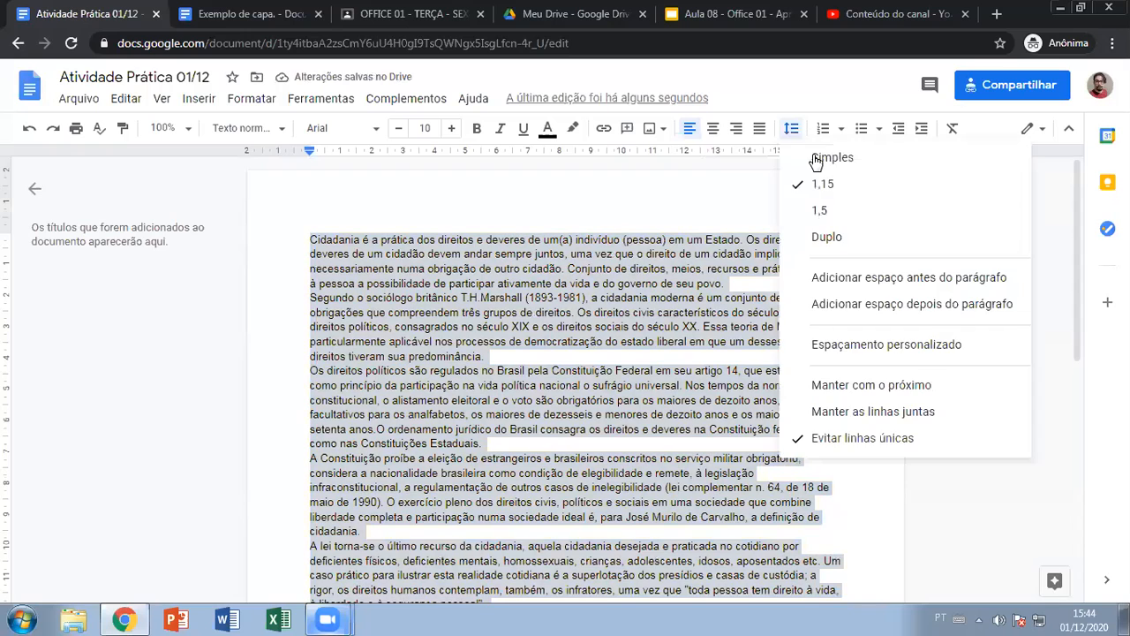
left_click(821, 160)
left_click(798, 291)
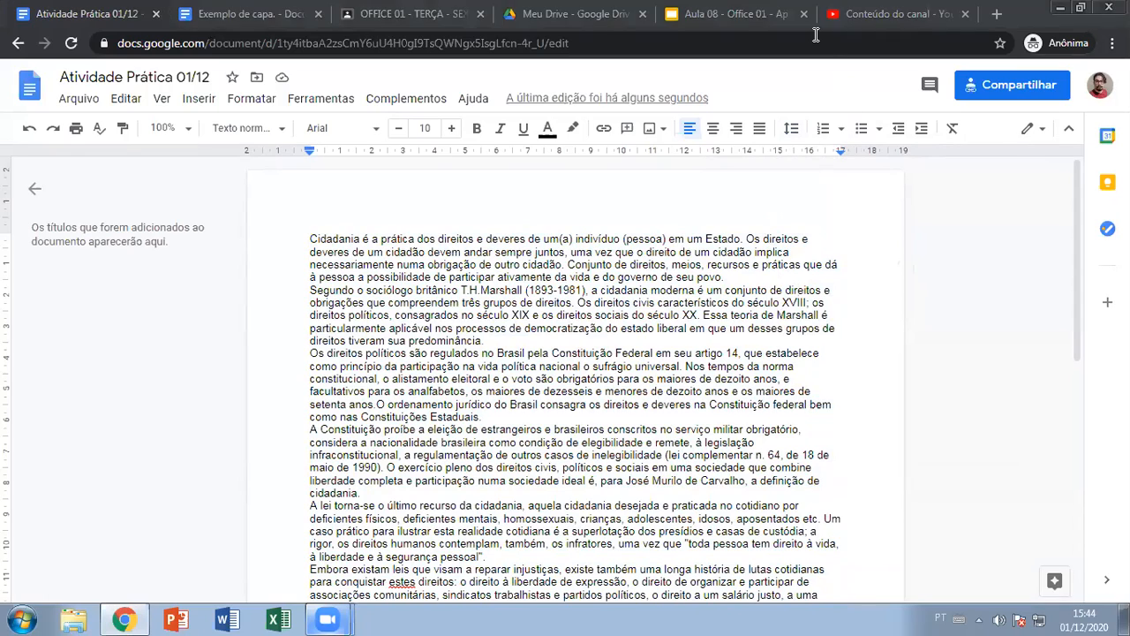
Switch to the Aula 08 slides, start presenting and advance to slide 5 about the ruler
left_click(767, 23)
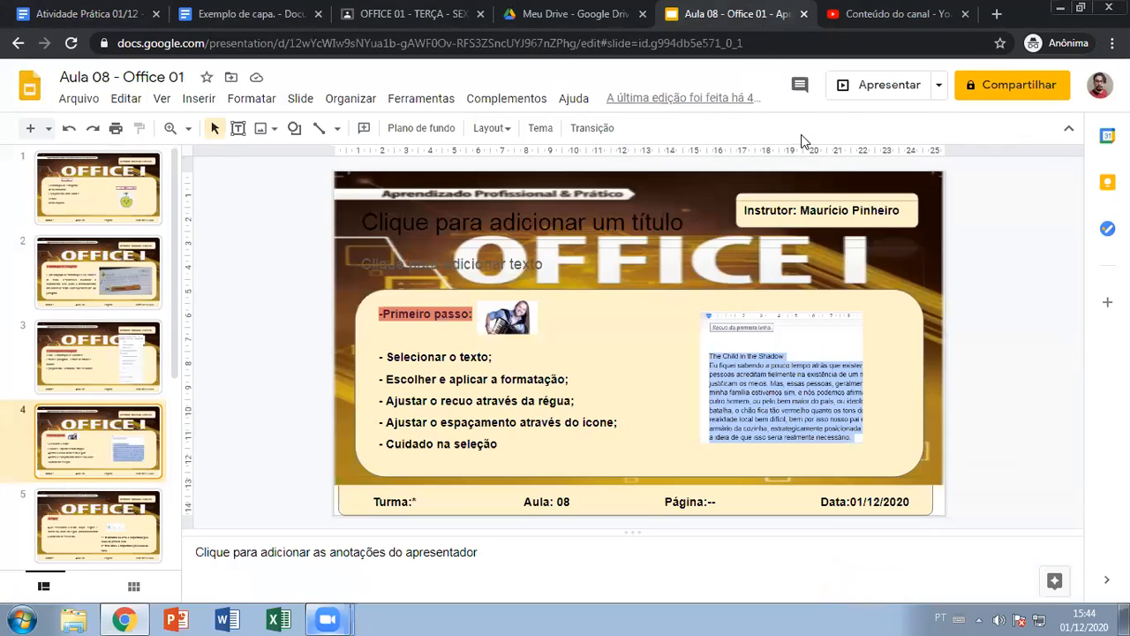
left_click(854, 88)
left_click(854, 88)
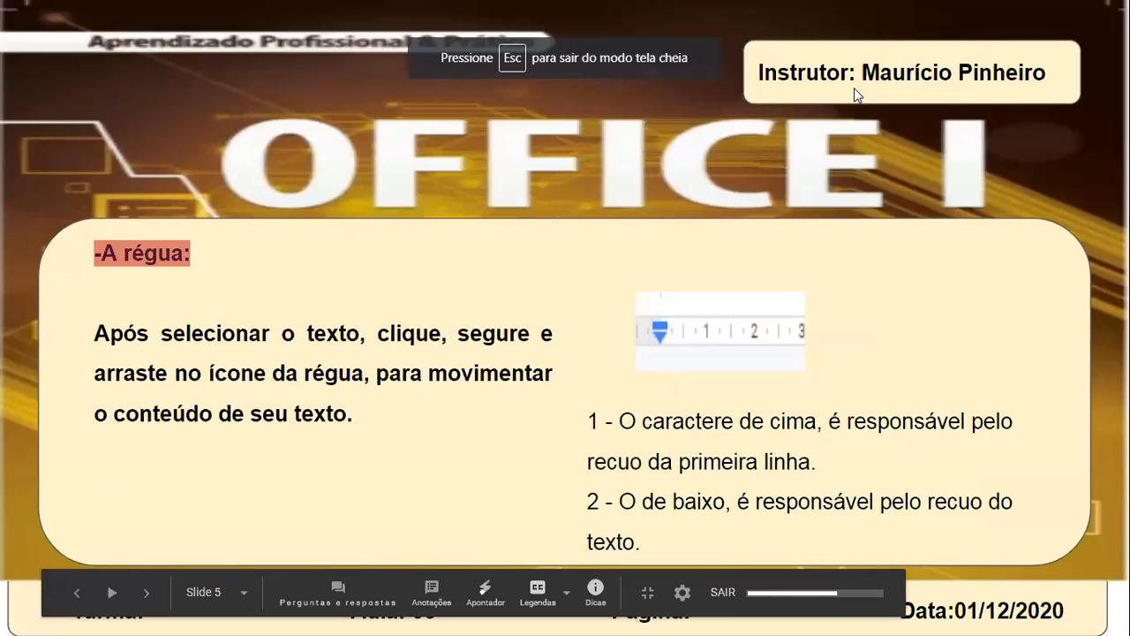
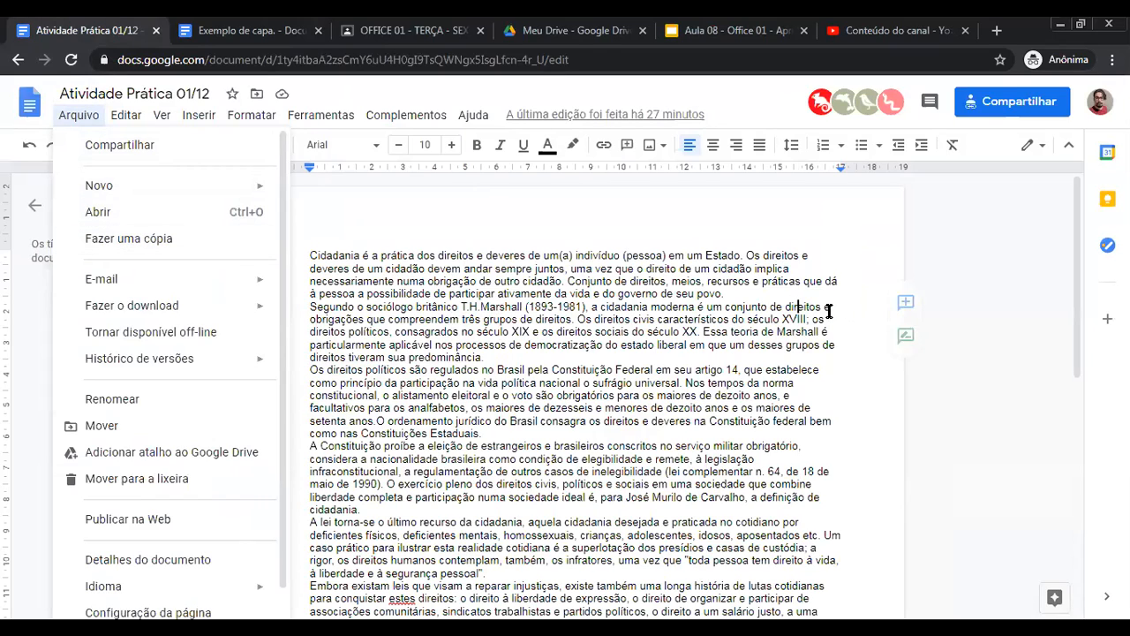
Examine the options for copying the Atividade Prática 01/12 document, including the Meu Drive destination folders, and cancel the copy
left_click(184, 239)
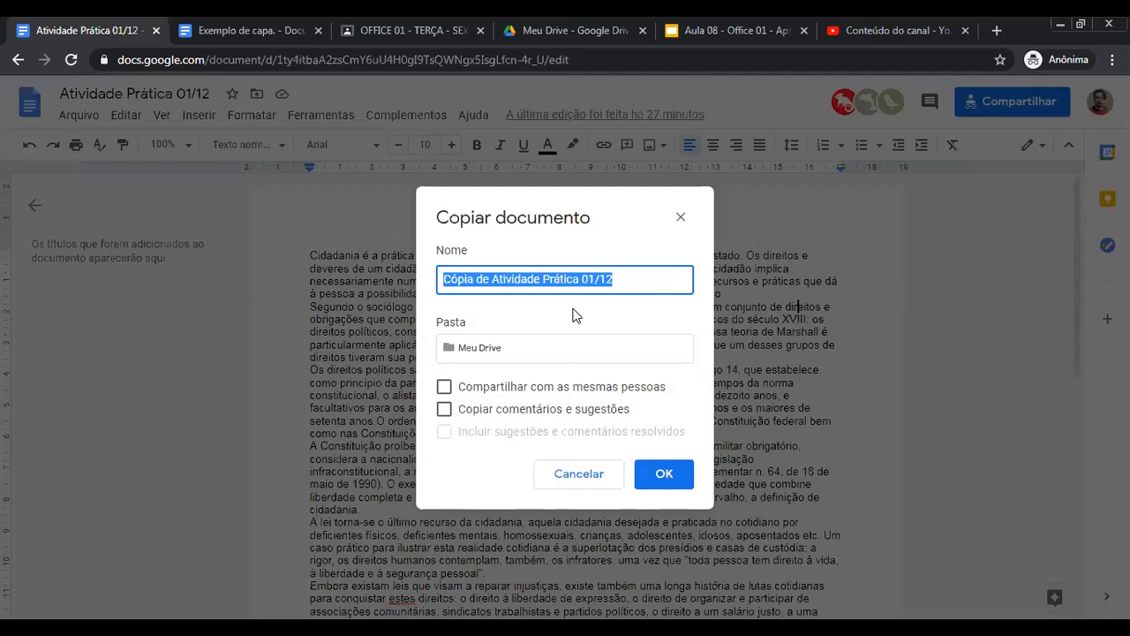
left_click(466, 351)
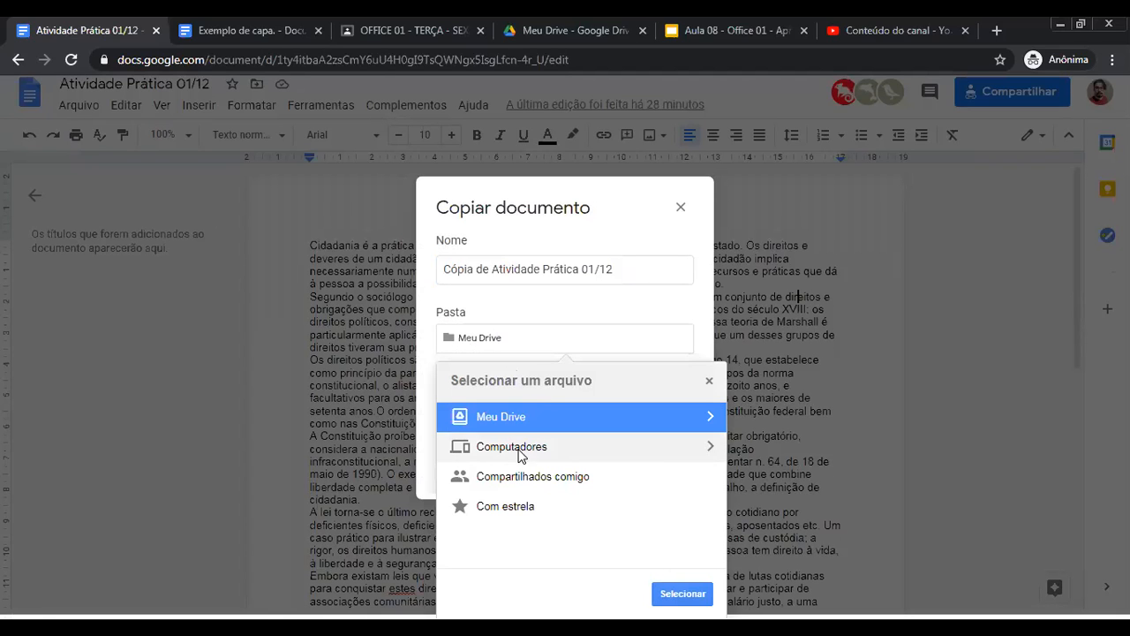
left_click(678, 598)
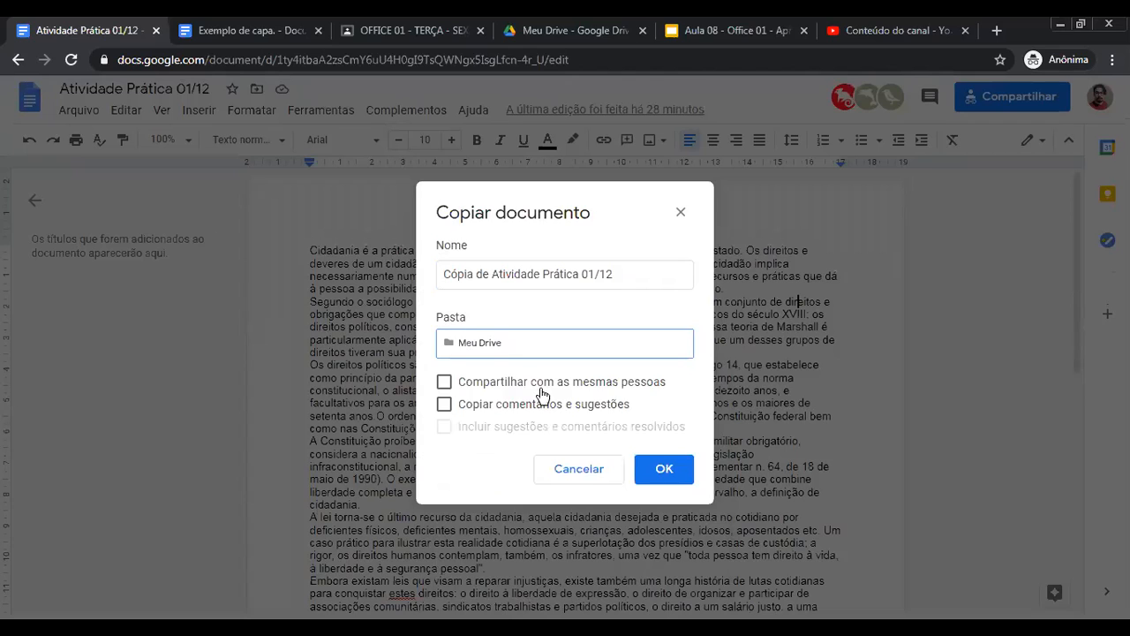
left_click(512, 352)
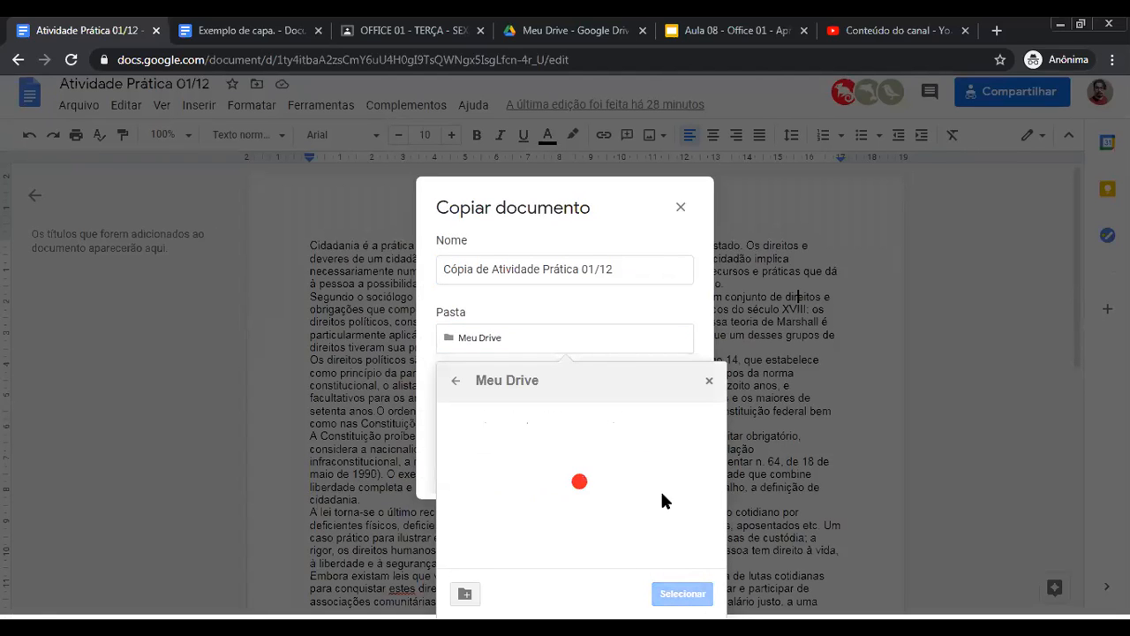
scroll(510, 452, "down", 5)
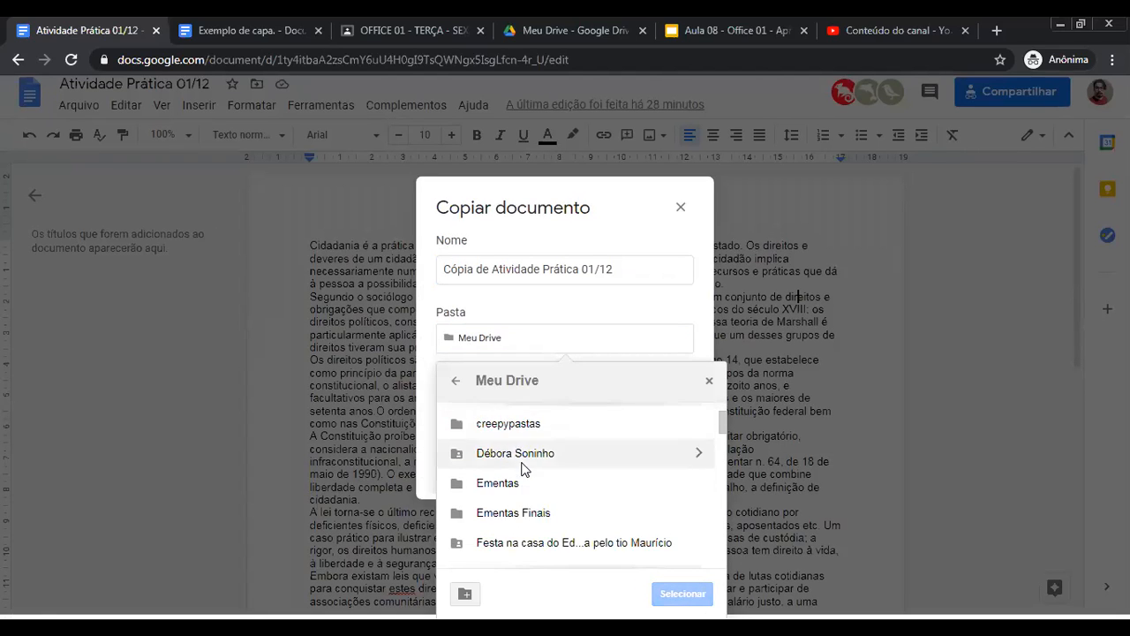
scroll(522, 467, "up", 2)
scroll(522, 468, "up", 3)
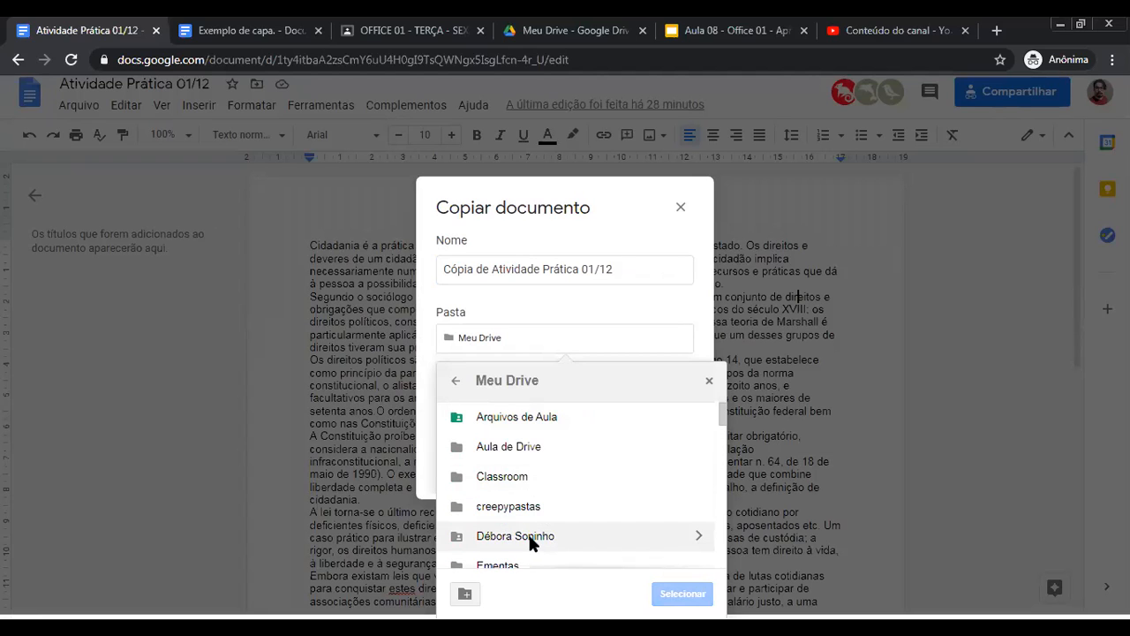
left_click(455, 382)
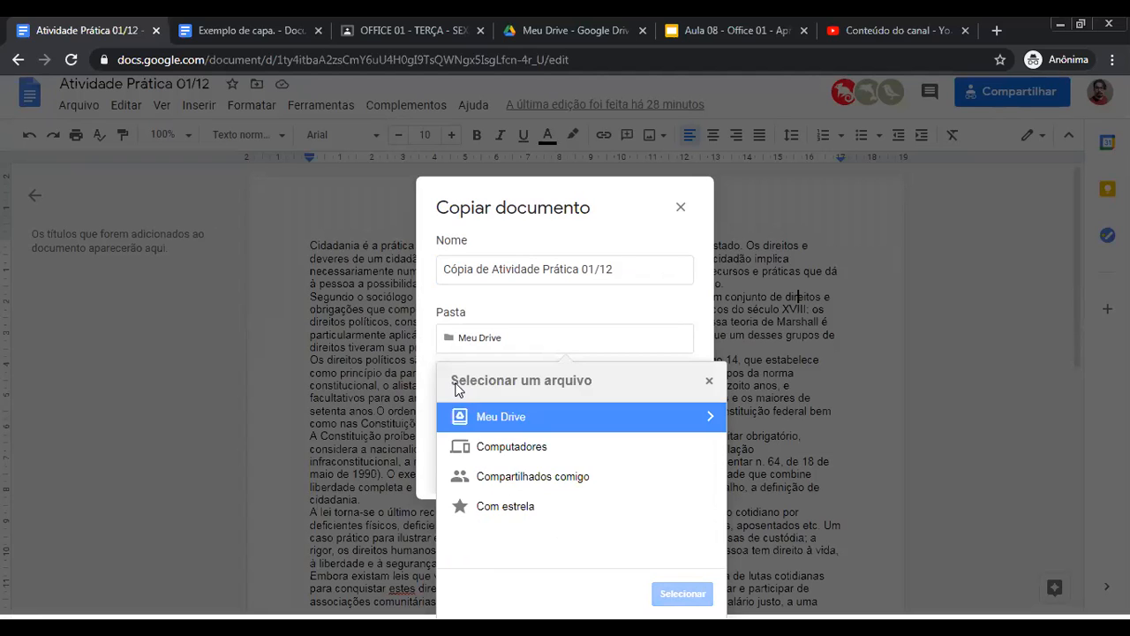
left_click(699, 250)
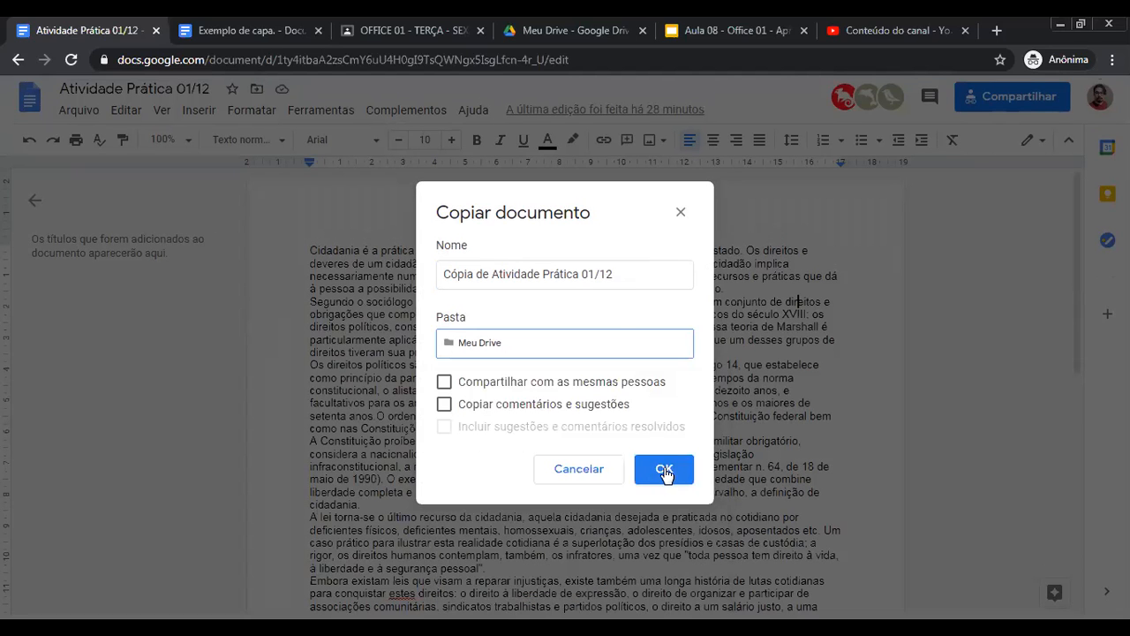
left_click(577, 469)
Open the form for e-mailing Atividade Prática 01/12 as an attachment and look at its recipient suggestions
left_click(85, 117)
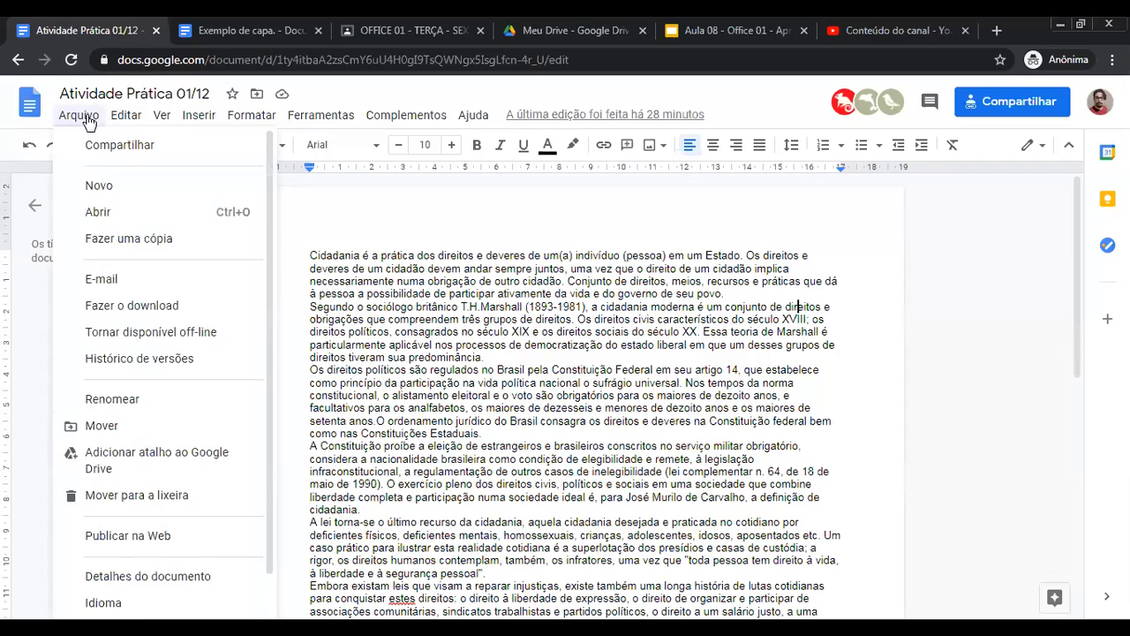
mouse_move(124, 281)
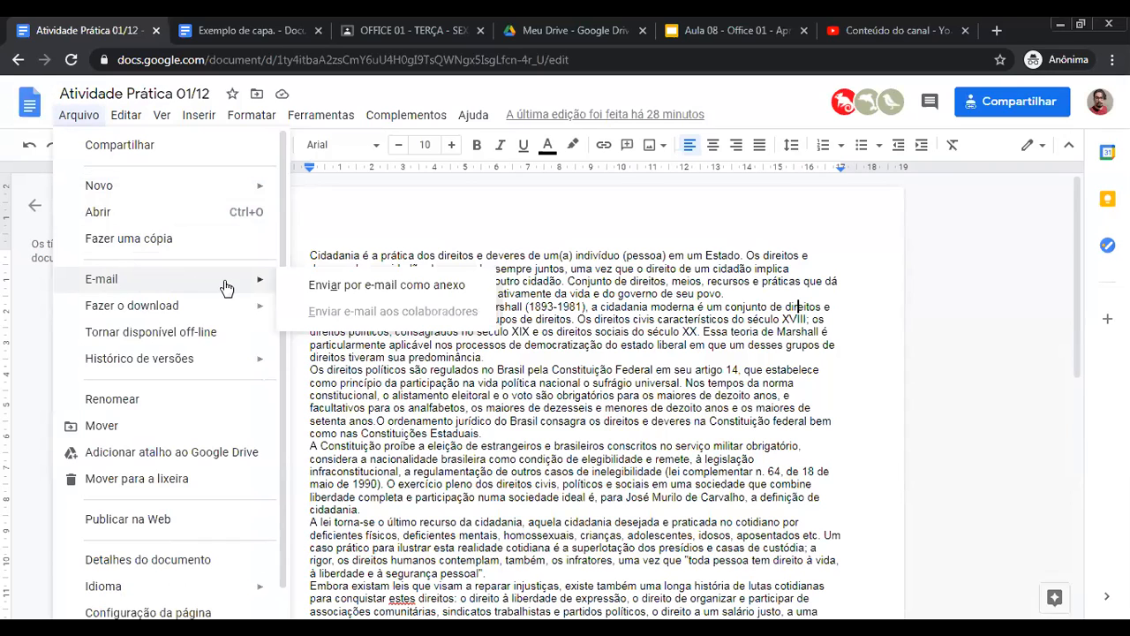
left_click(360, 288)
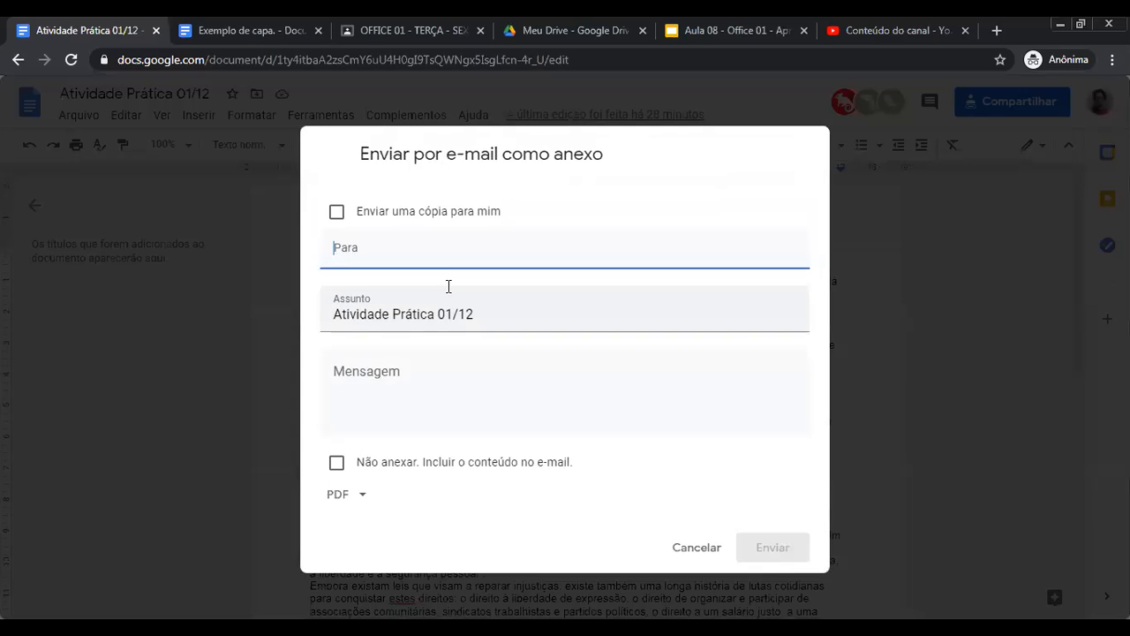
left_click(383, 251)
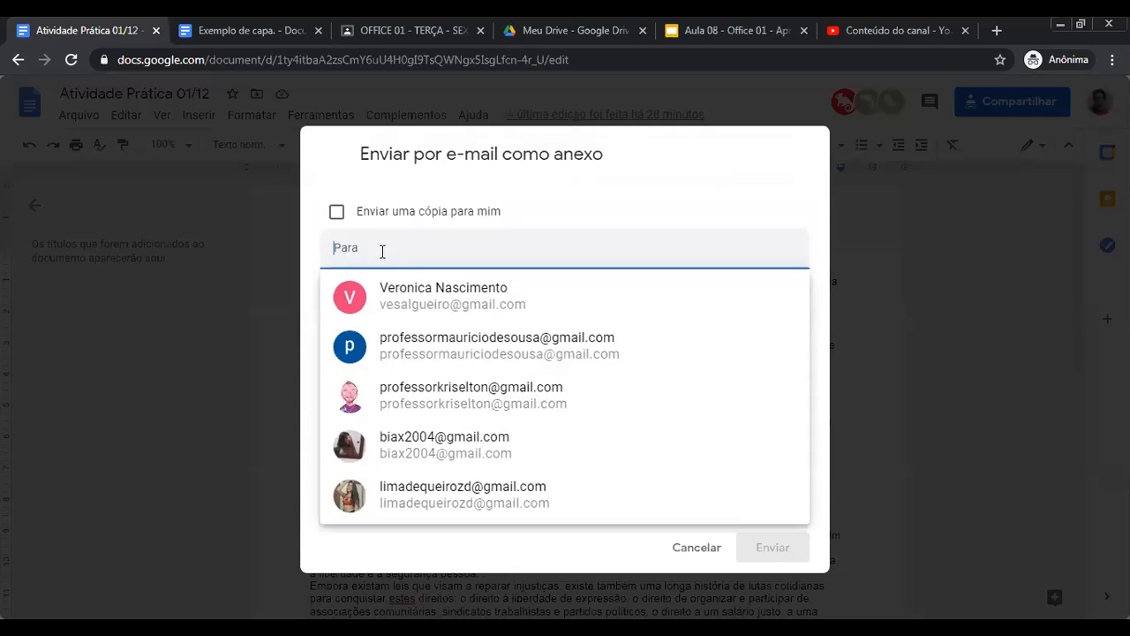
left_click(765, 175)
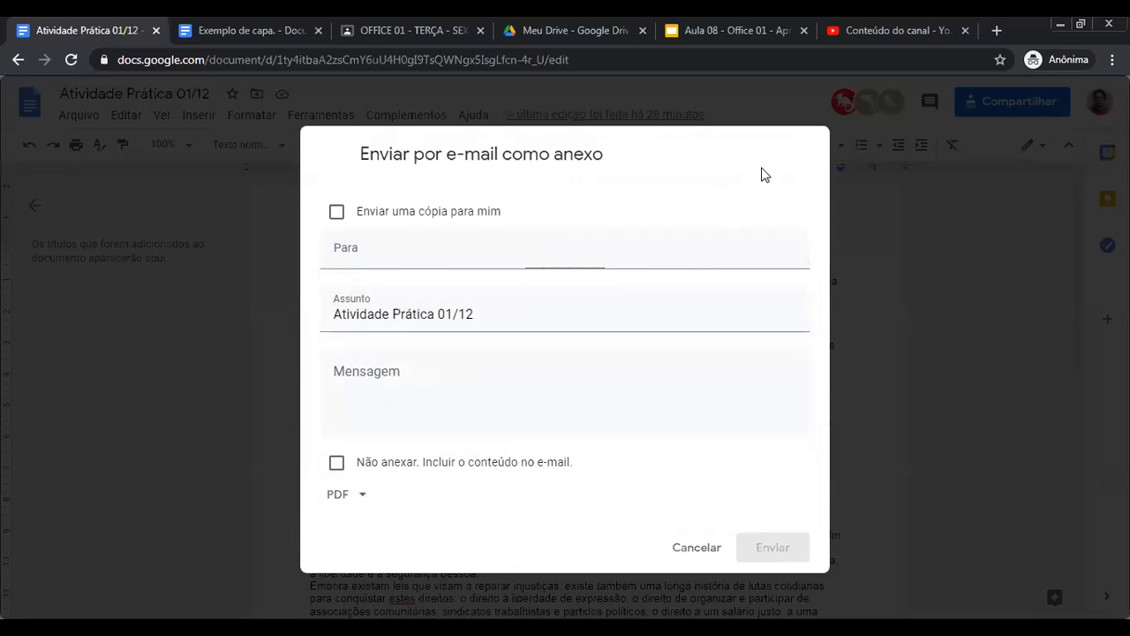
Examine the e-mail's subject, message and attachment format options, and close the form without sending
left_click(506, 320)
left_click_drag(505, 320, 323, 314)
left_click(483, 316)
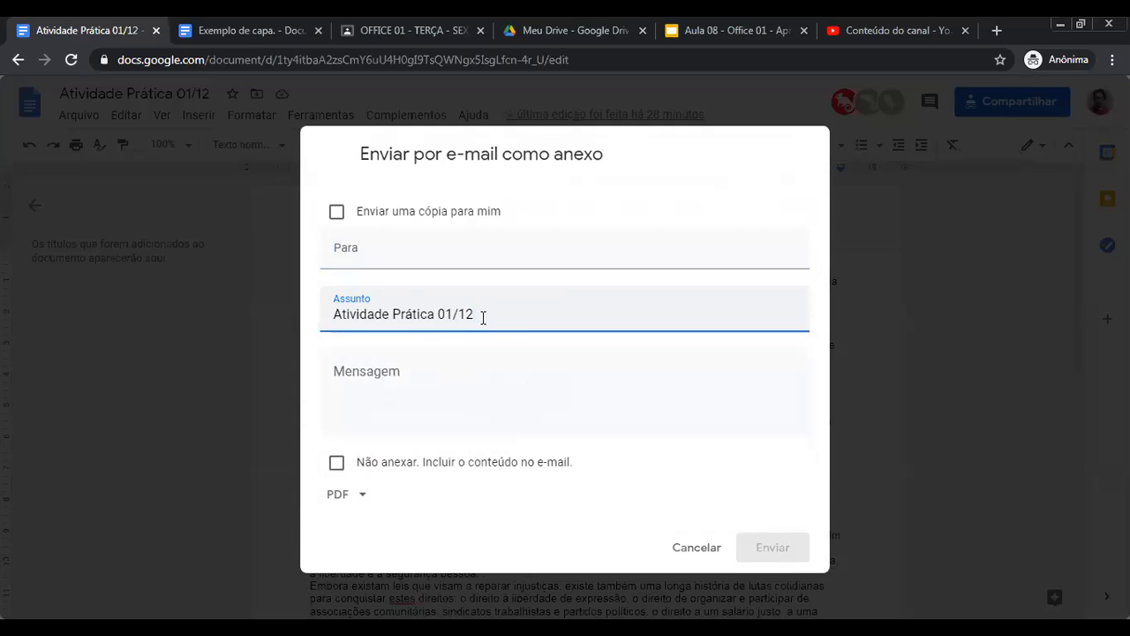
left_click(422, 377)
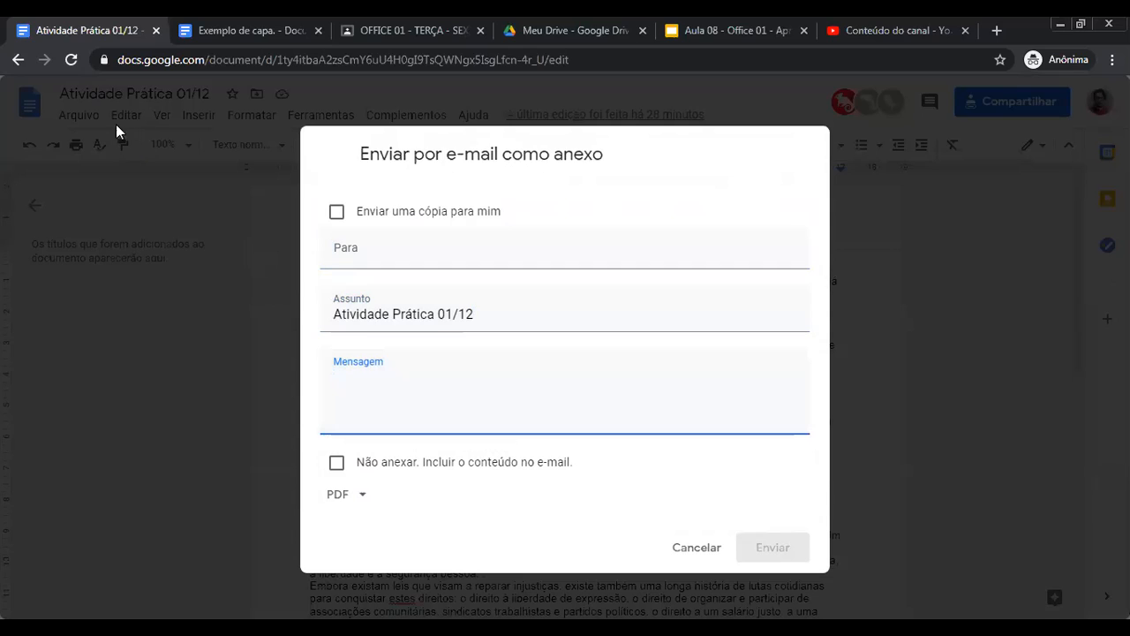
left_click(358, 500)
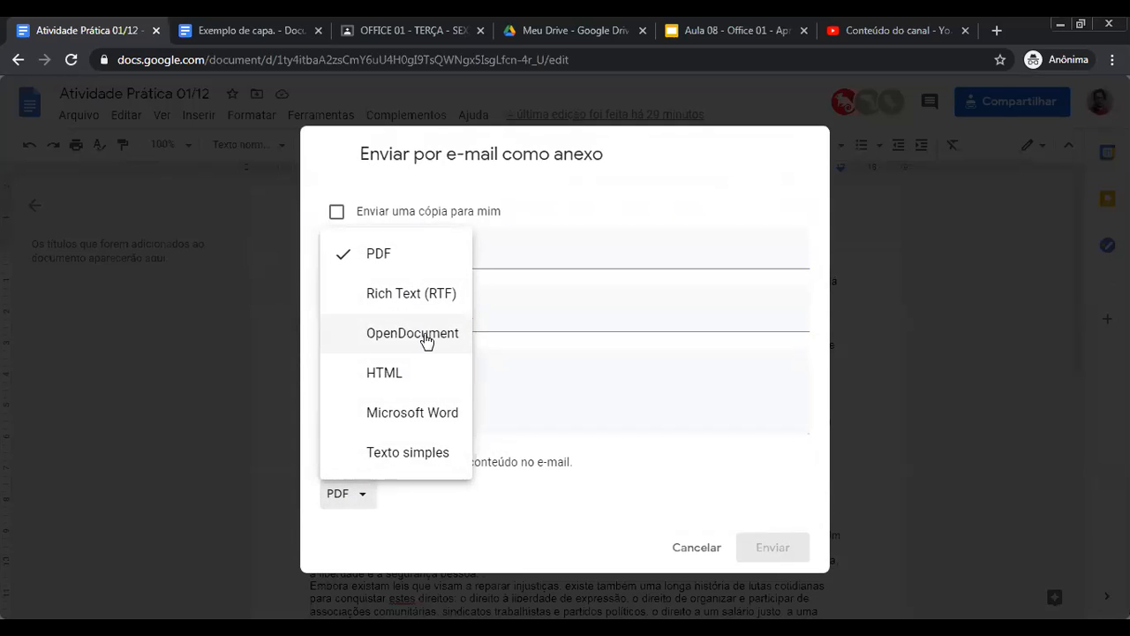
left_click(580, 394)
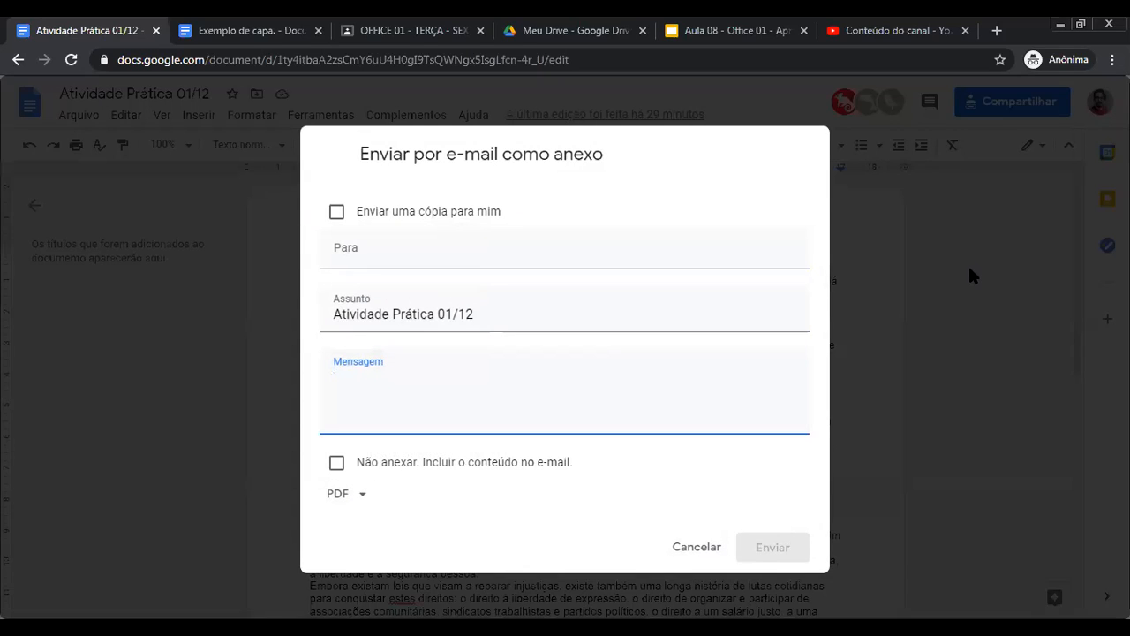
key("Escape")
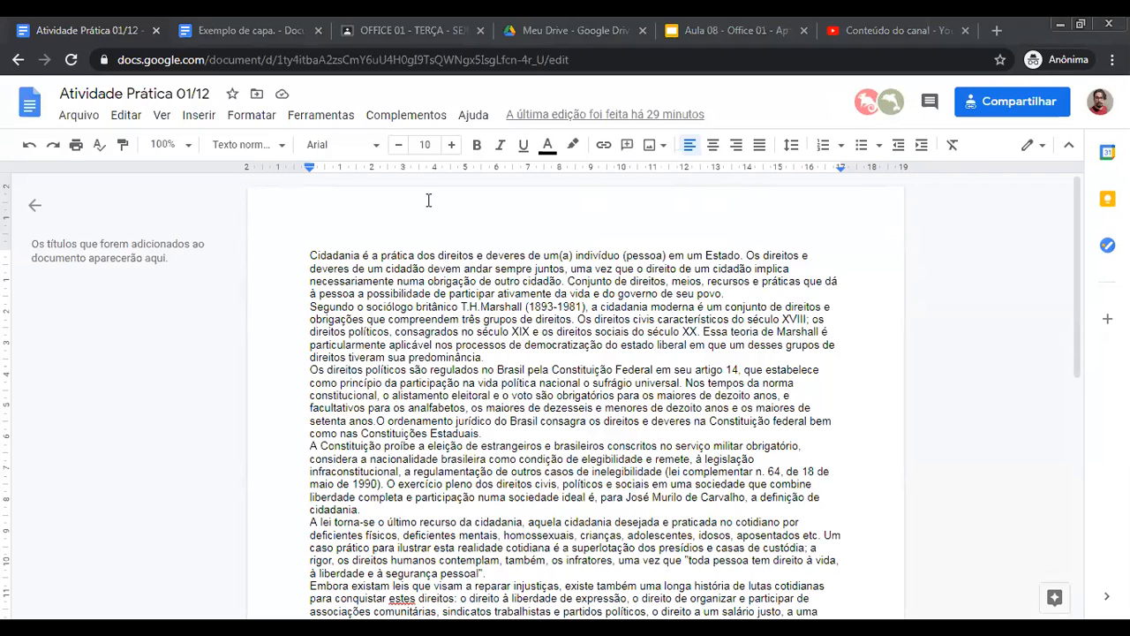
Examine the file formats available for downloading the document, without downloading it
left_click(88, 117)
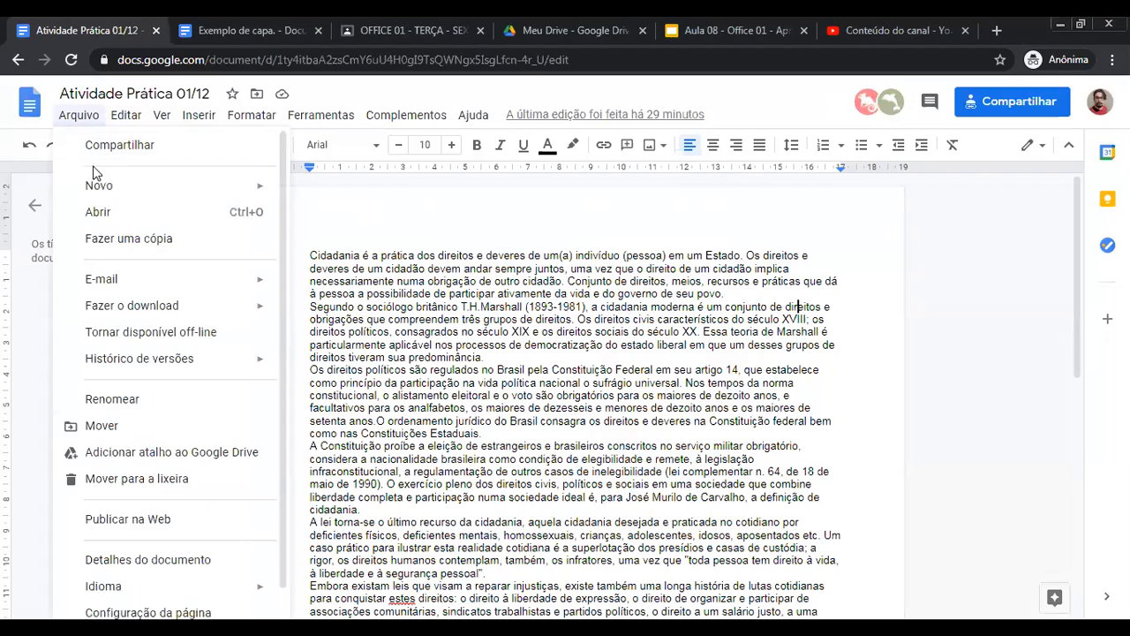
mouse_move(103, 306)
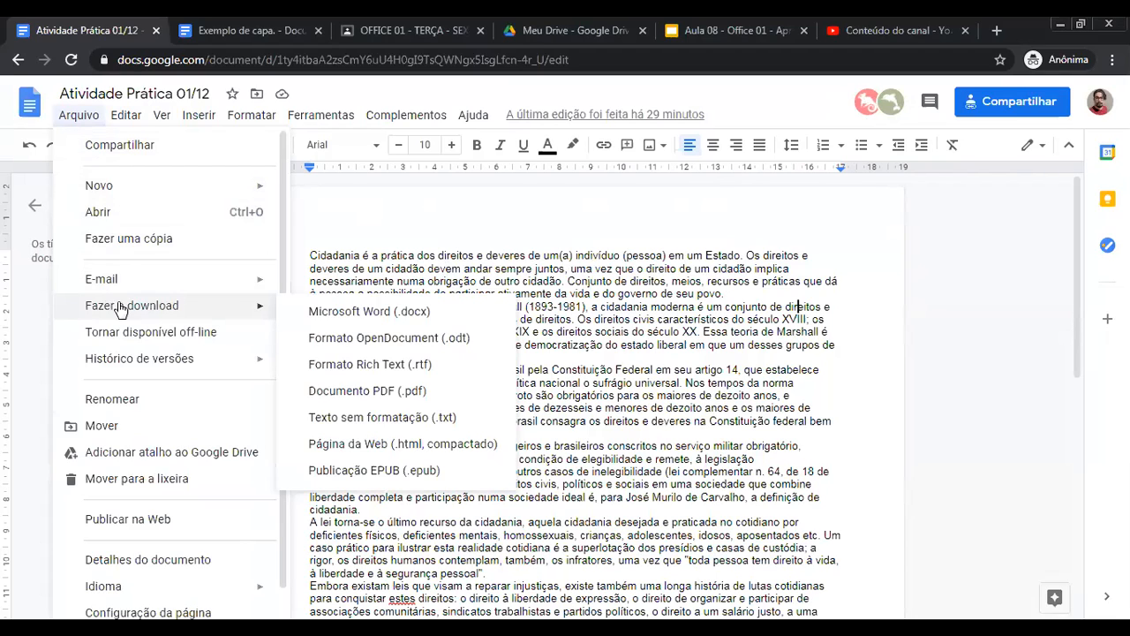
left_click(587, 349)
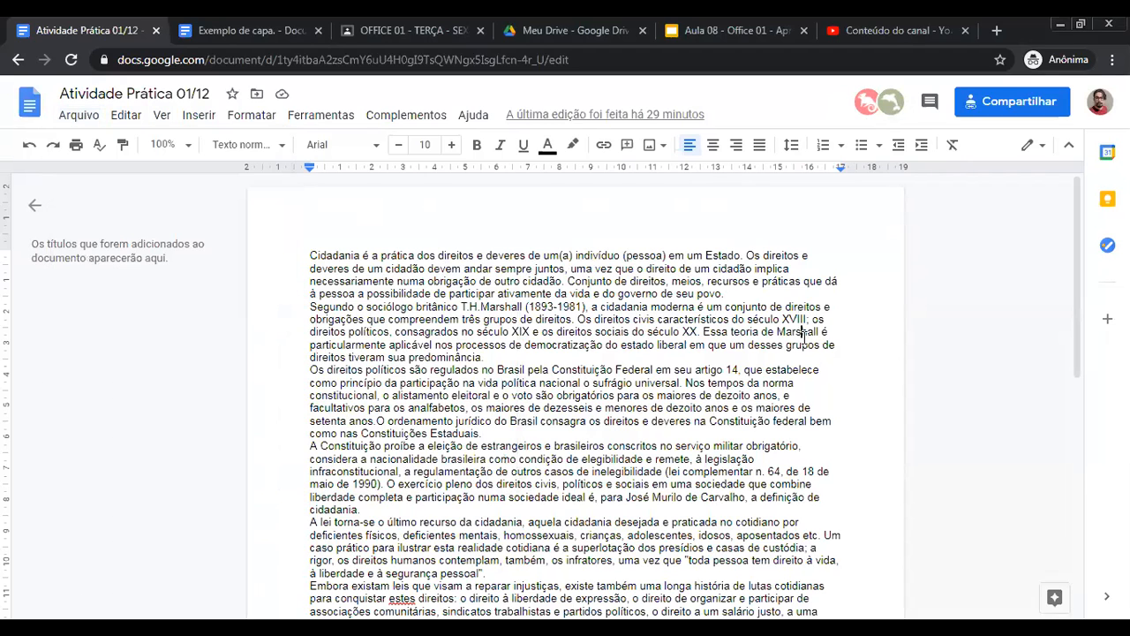
scroll(891, 325, "down", 3)
scroll(892, 324, "up", 3)
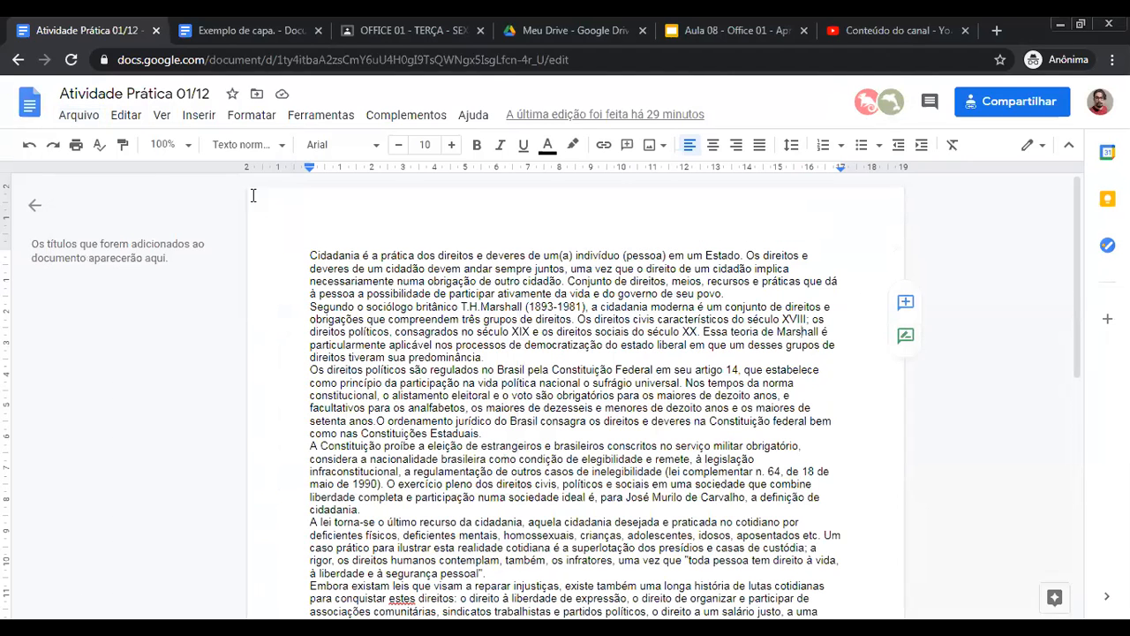
View the version history of the Atividade Prática 01/12 document
left_click(79, 115)
mouse_move(139, 305)
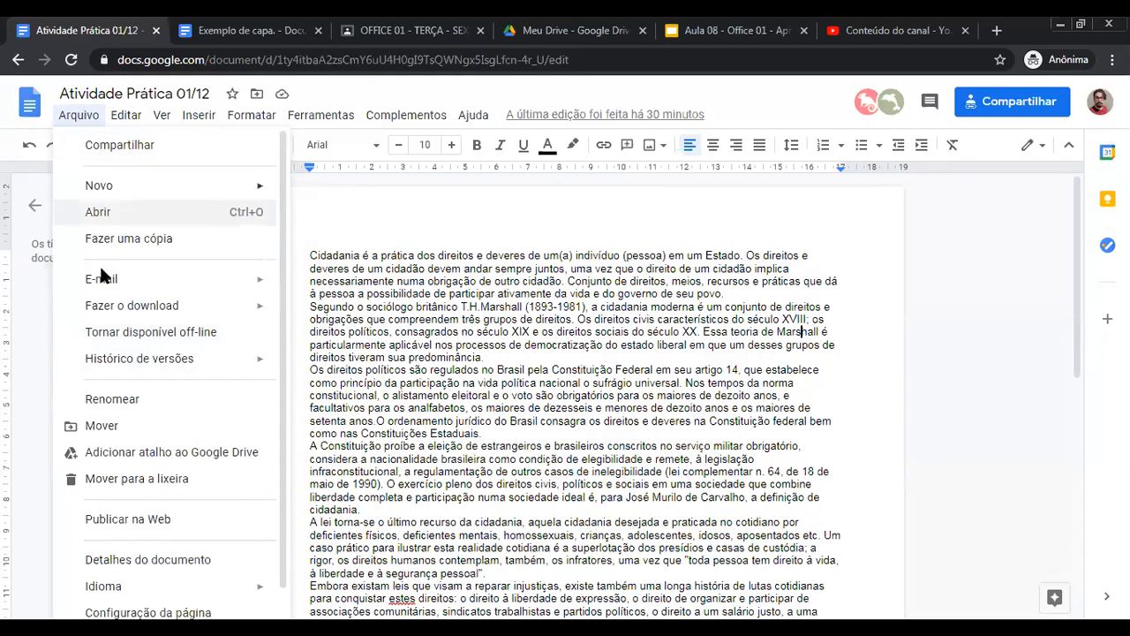
mouse_move(130, 360)
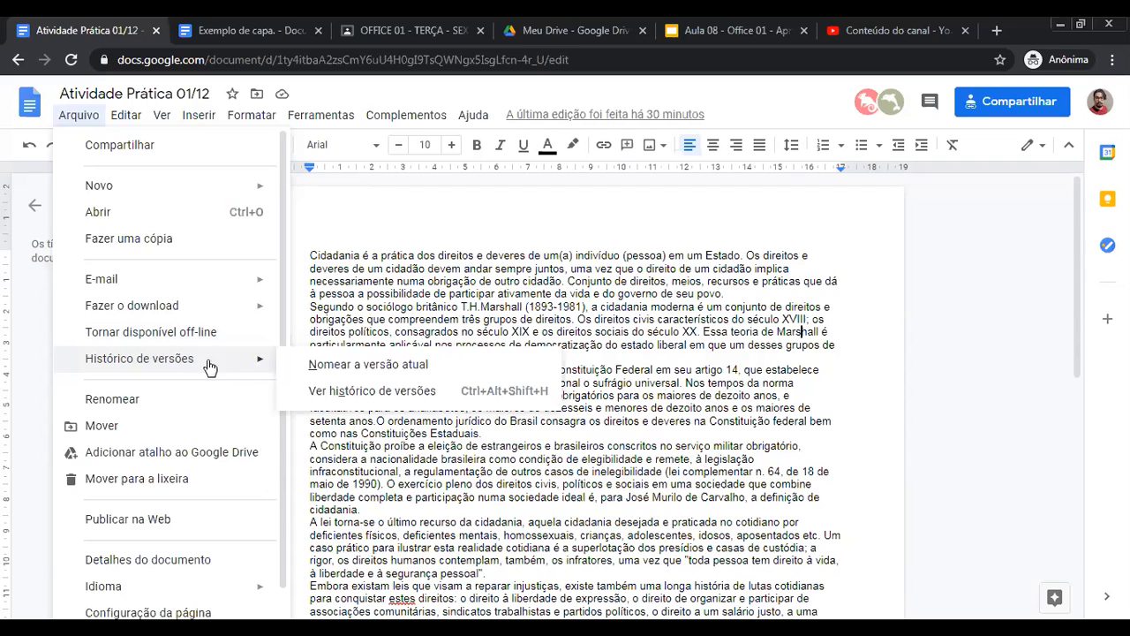
left_click(399, 391)
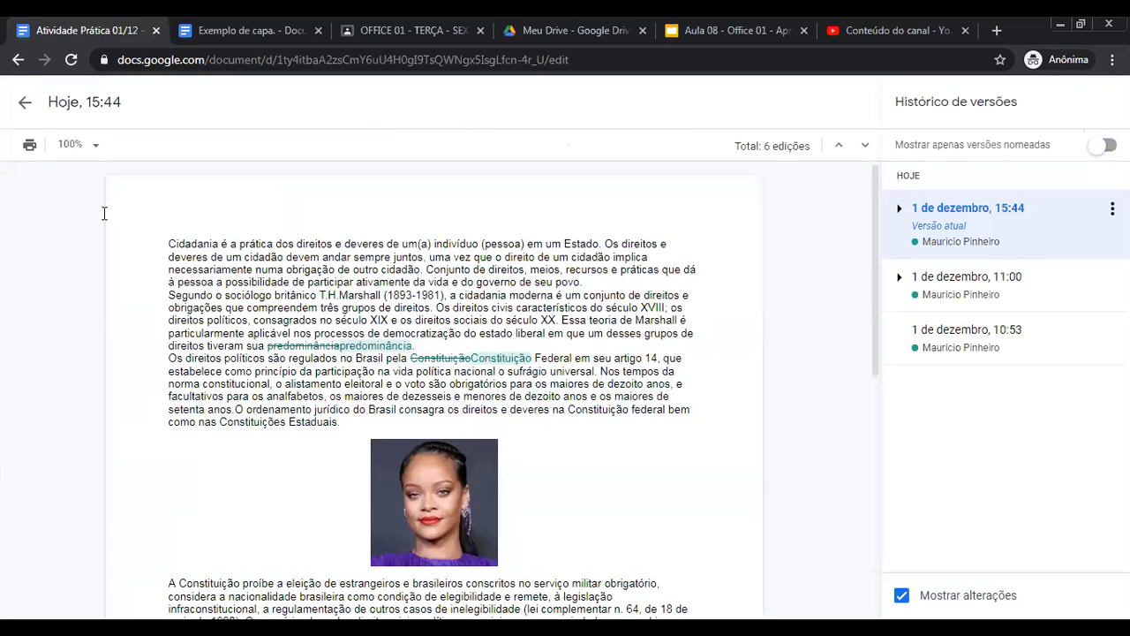
Leave the version history for the recent documents list and open Modelo de Currículo
left_click(13, 62)
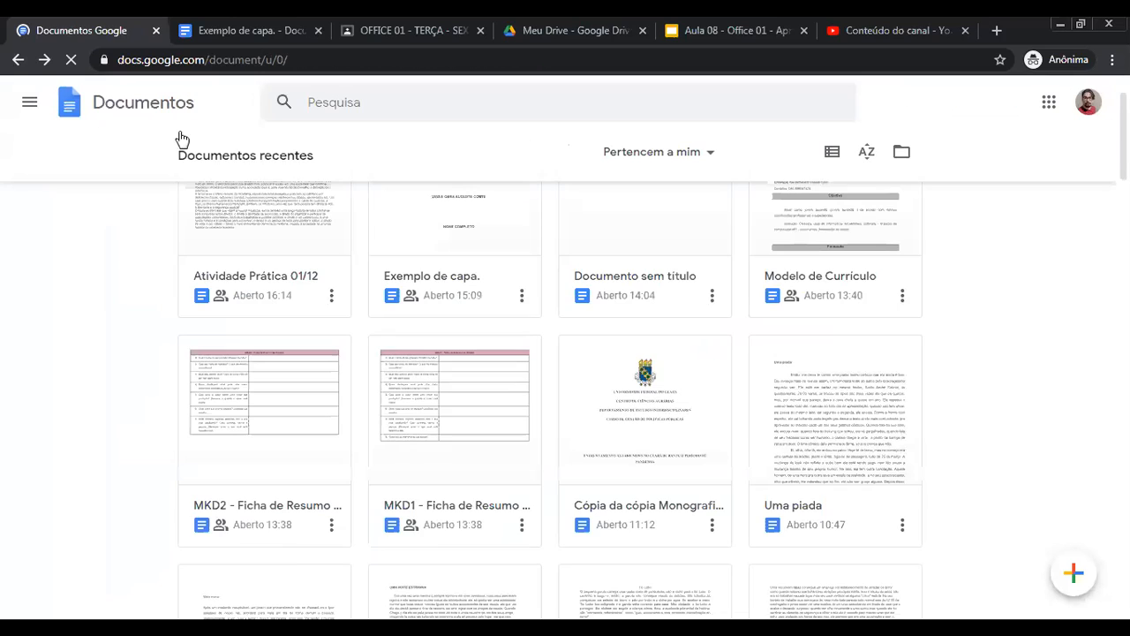
scroll(1000, 307, "down", 2)
scroll(998, 308, "down", 1)
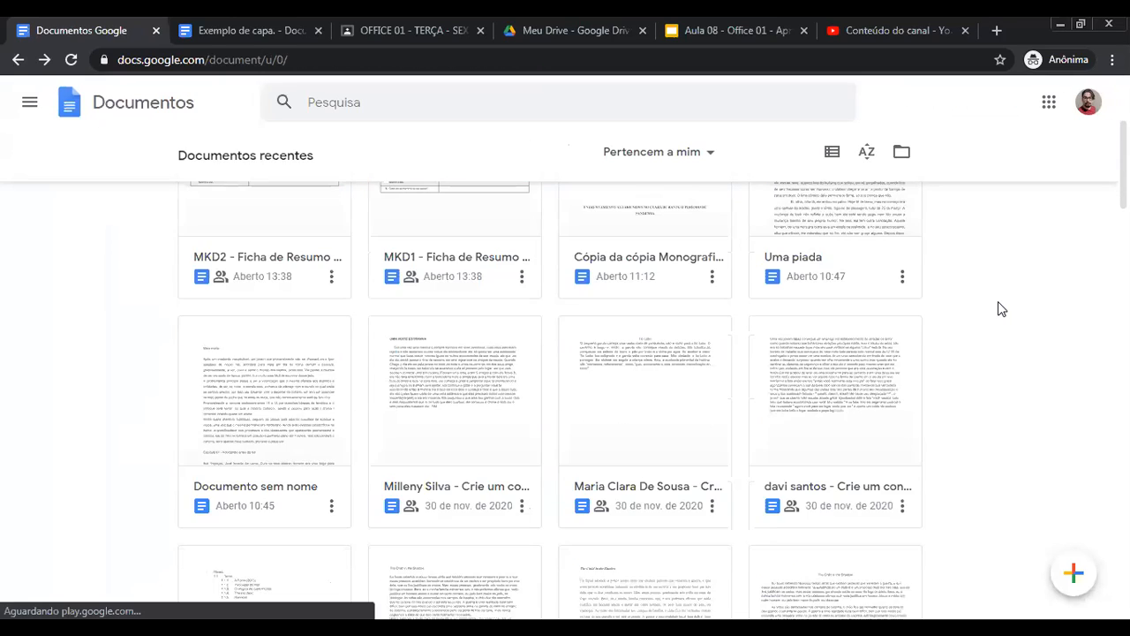
scroll(997, 307, "up", 4)
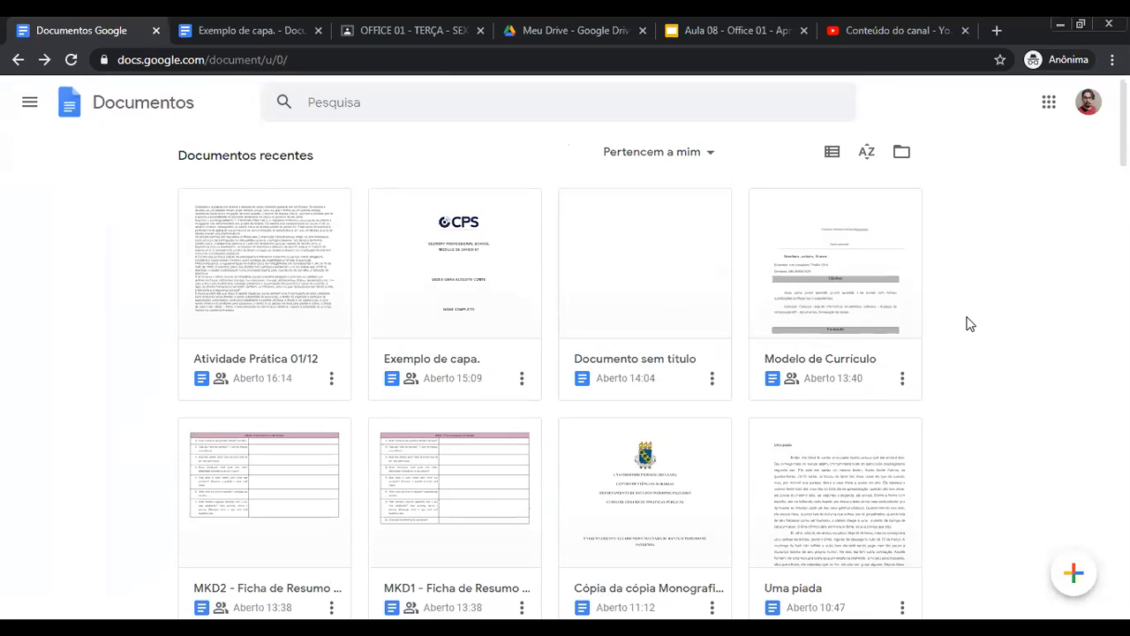
scroll(883, 265, "down", 1)
left_click(825, 242)
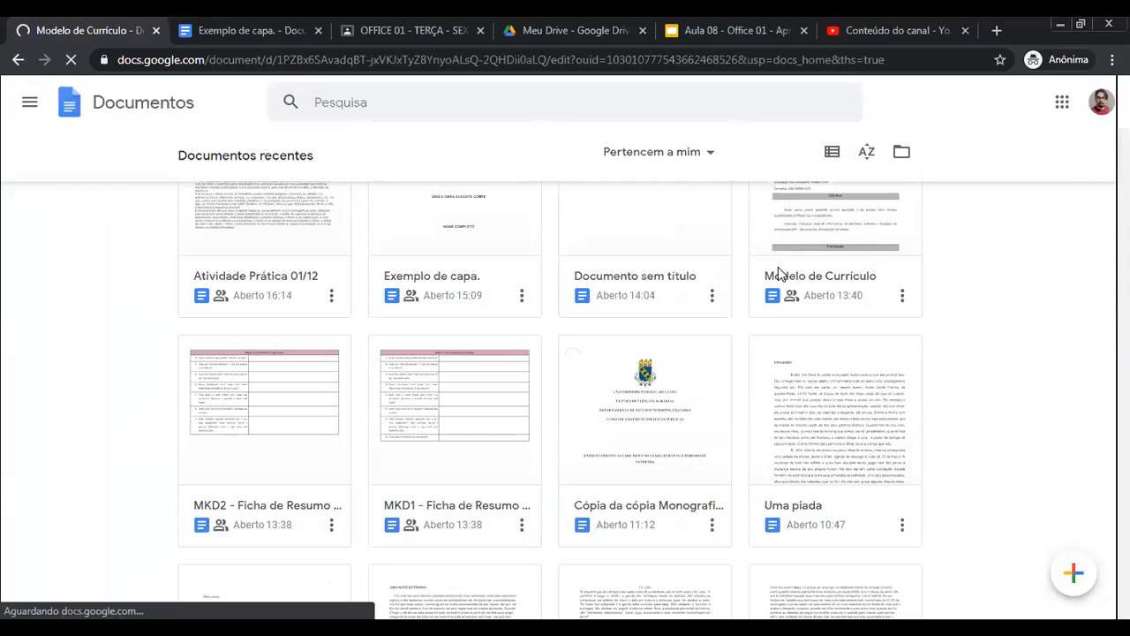
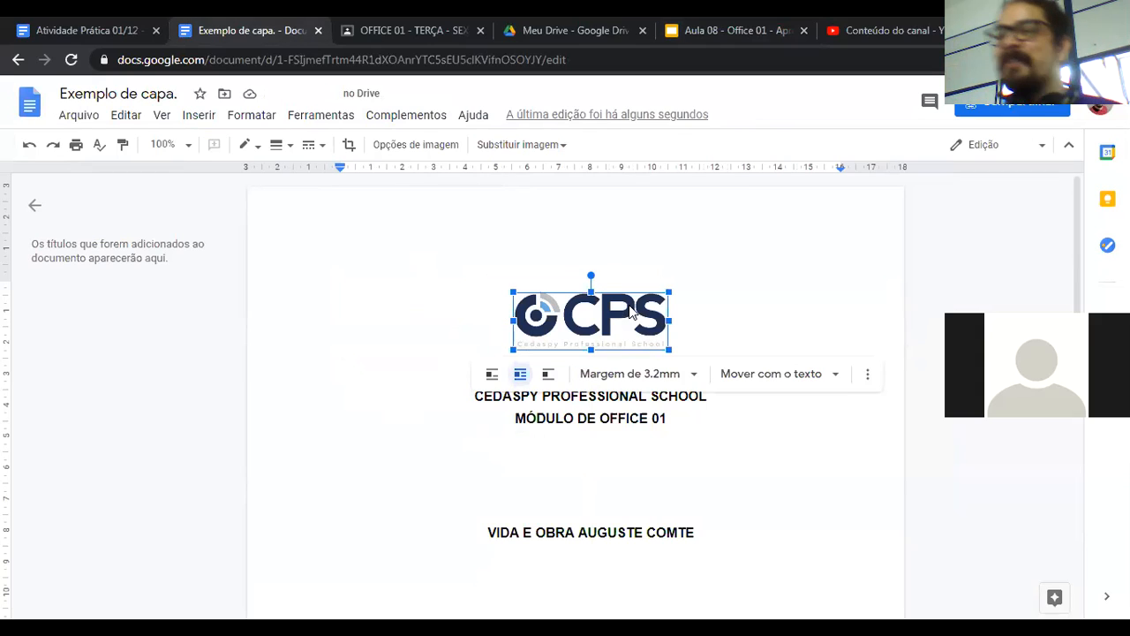
Increase the font size of the CEDASPY PROFESSIONAL SCHOOL and MÓDULO DE OFFICE 01 lines to 15
left_click(683, 439)
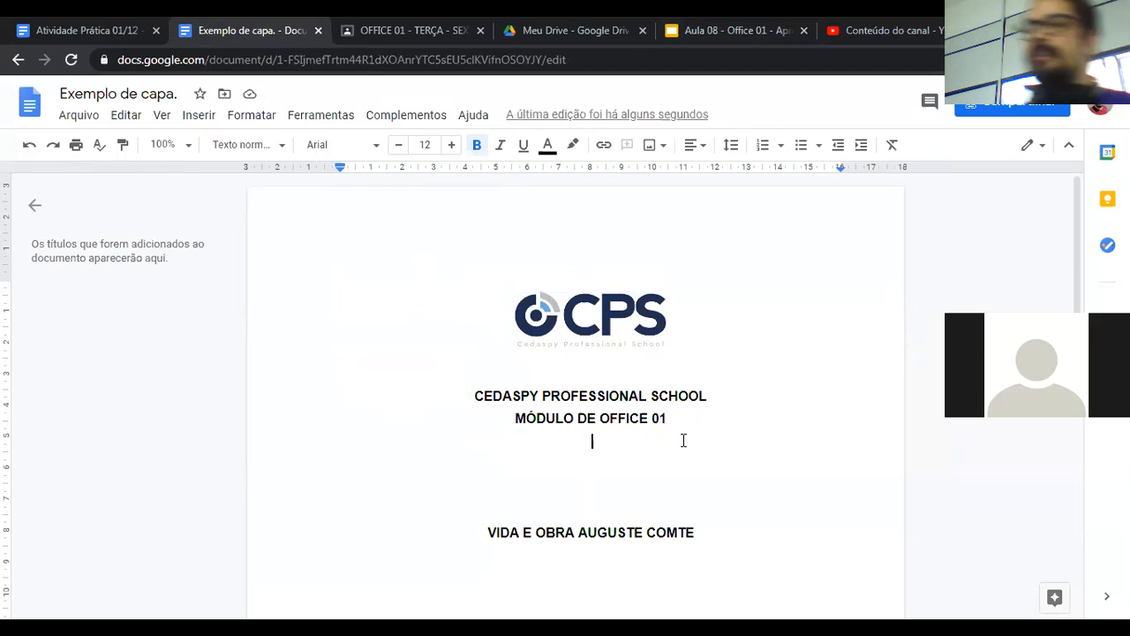
left_click_drag(668, 424, 466, 408)
left_click(451, 144)
left_click(451, 145)
left_click(451, 145)
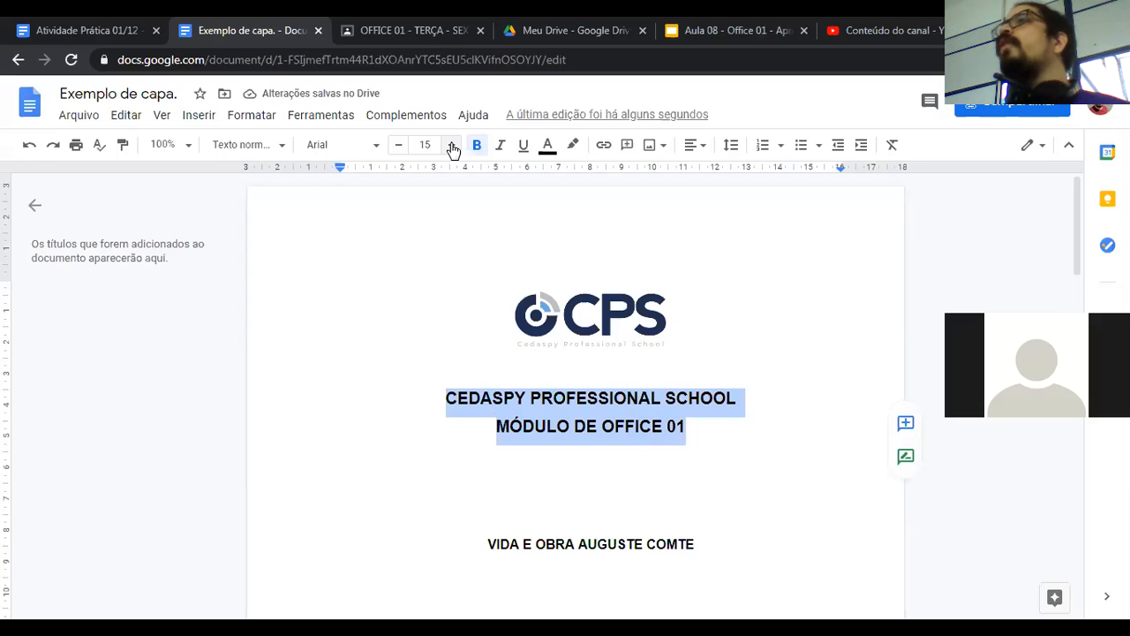
Reduce the font size of the two selected heading lines to 12 and deselect them
key("ctrl+shift+comma")
key("ctrl+shift+comma")
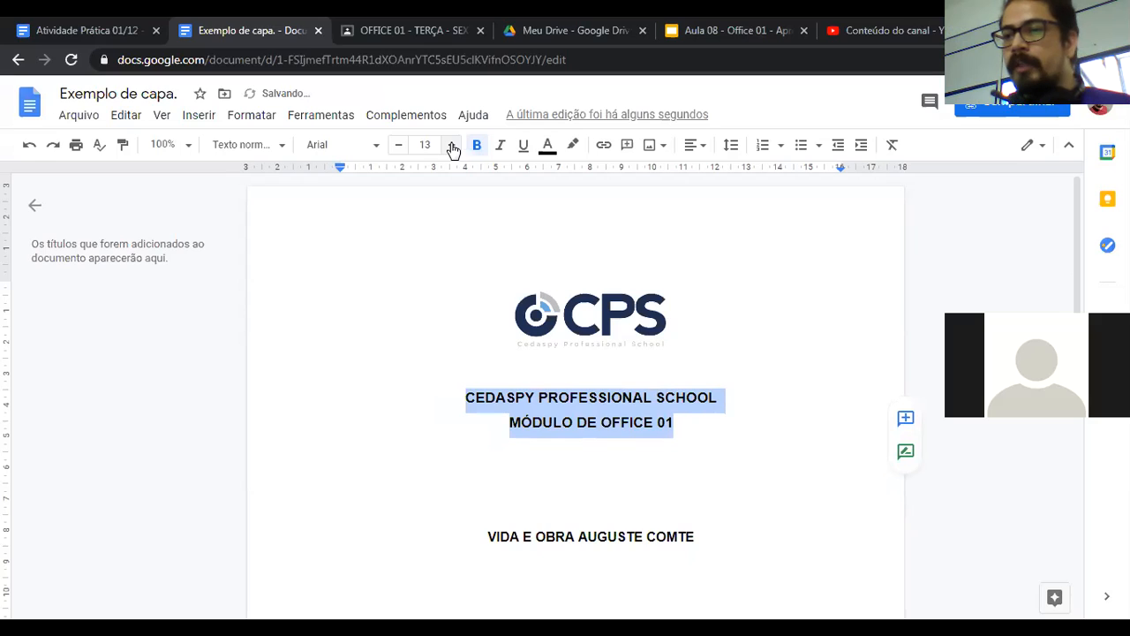
key("ctrl+shift+comma")
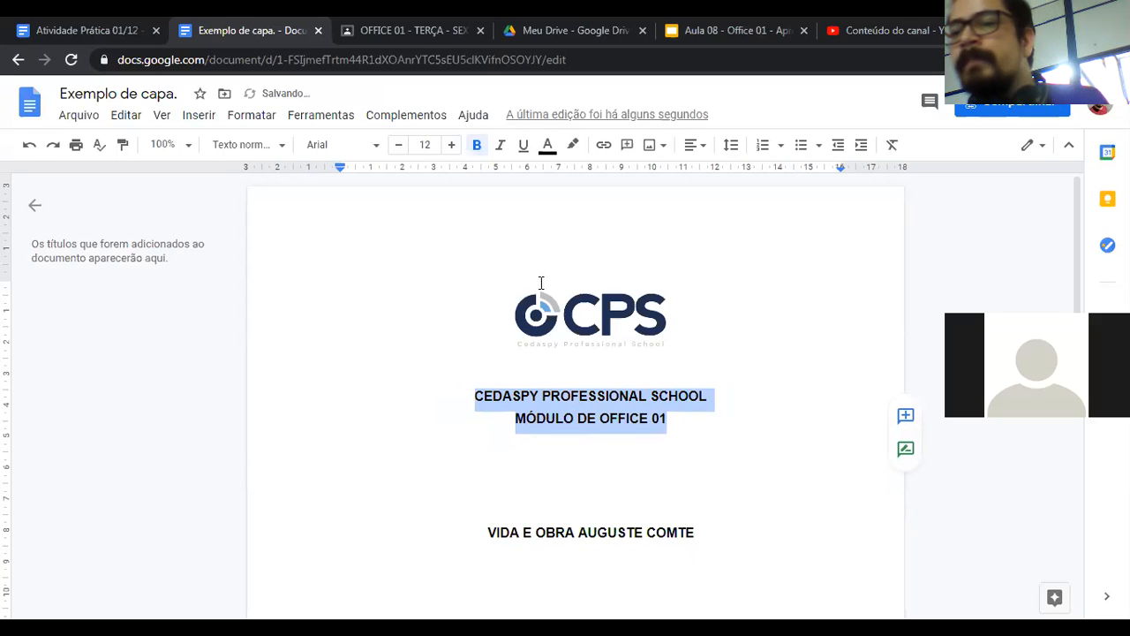
left_click(625, 404)
left_click(621, 371)
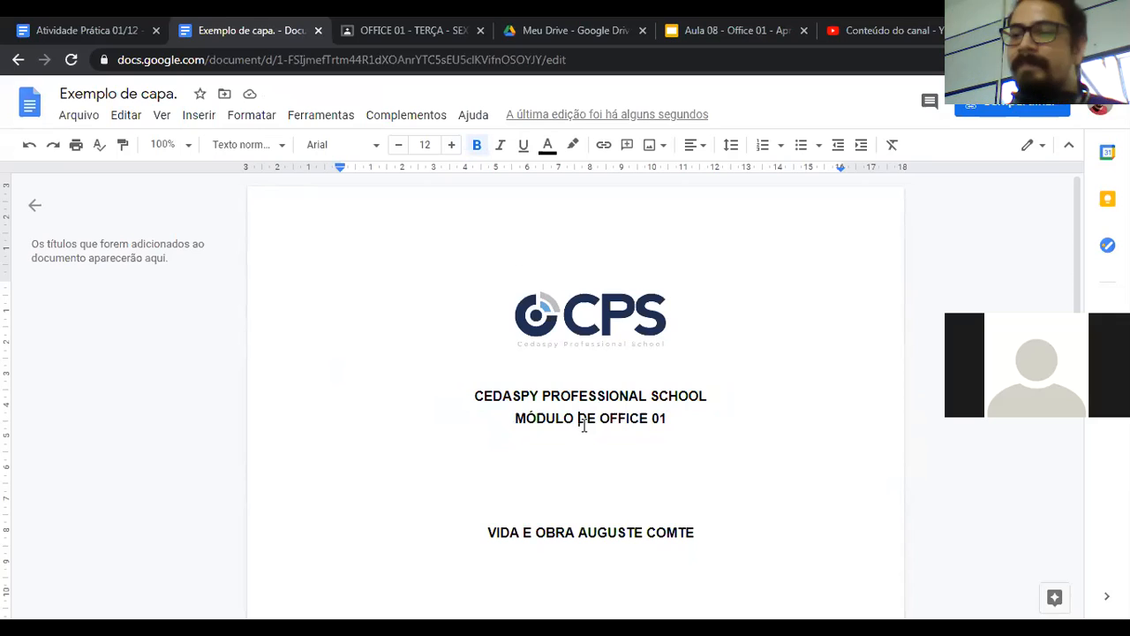
Examine the cover's VIDA E OBRA AUGUSTE COMTE title and the blank lines separating it from the module line
scroll(696, 380, "down", 1)
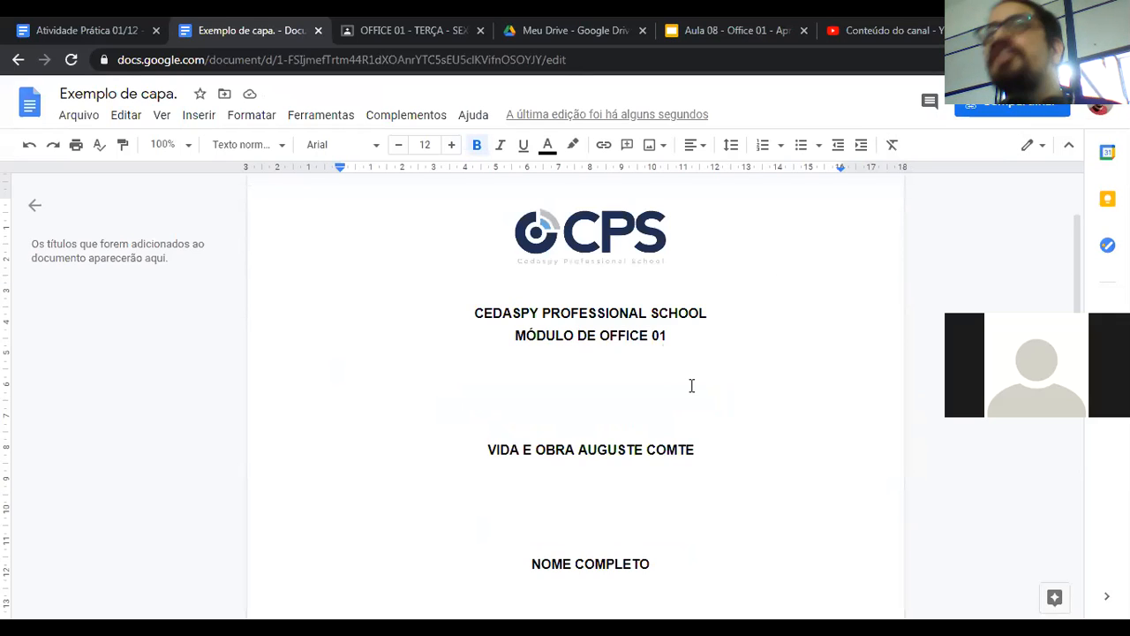
scroll(648, 411, "down", 1)
left_click_drag(696, 367, 479, 362)
left_click(577, 412)
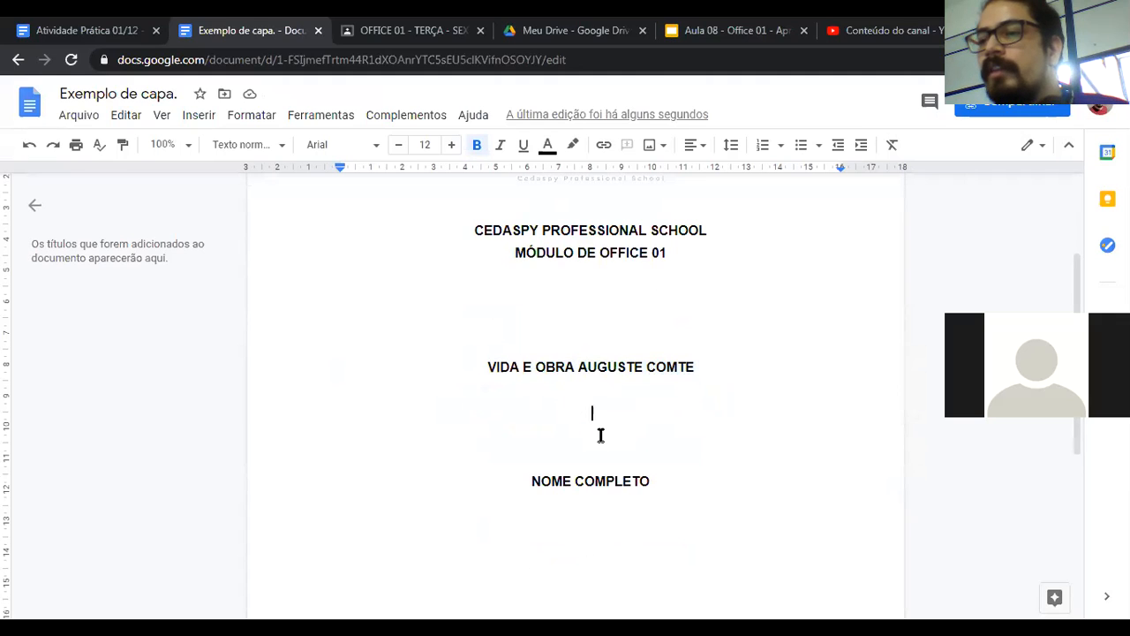
left_click(589, 303)
scroll(589, 303, "up", 2)
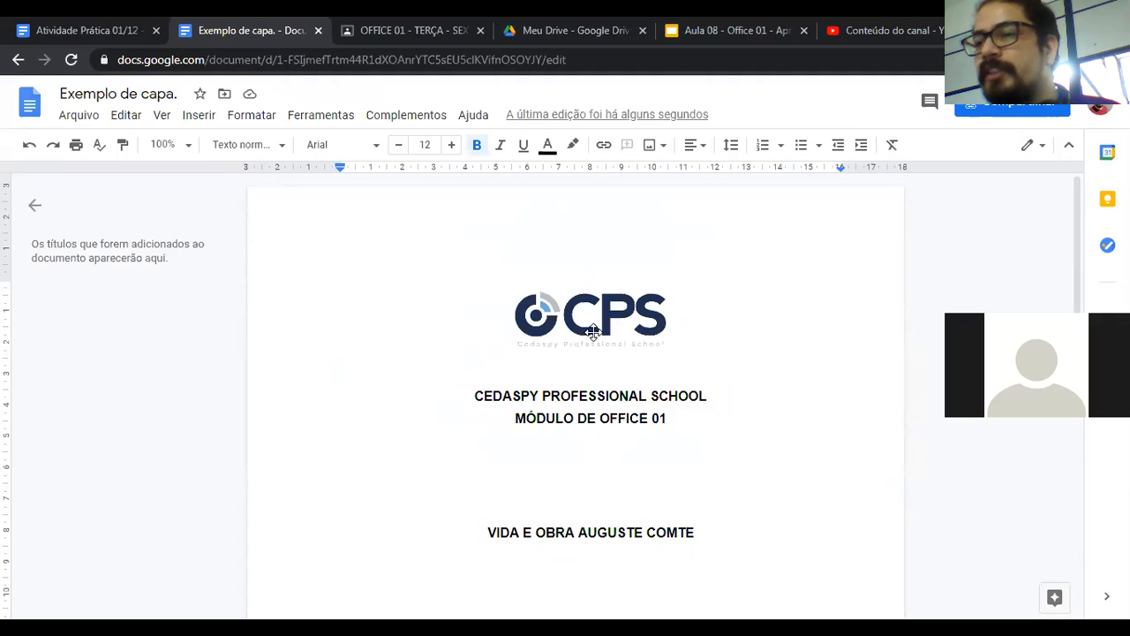
left_click(588, 331)
left_click(589, 437)
left_click(595, 462)
left_click(596, 486)
left_click(621, 511)
Examine the cover's NOME COMPLETO line and the spacing down to FORTALEZA and 2020 at the page end
scroll(621, 511, "down", 2)
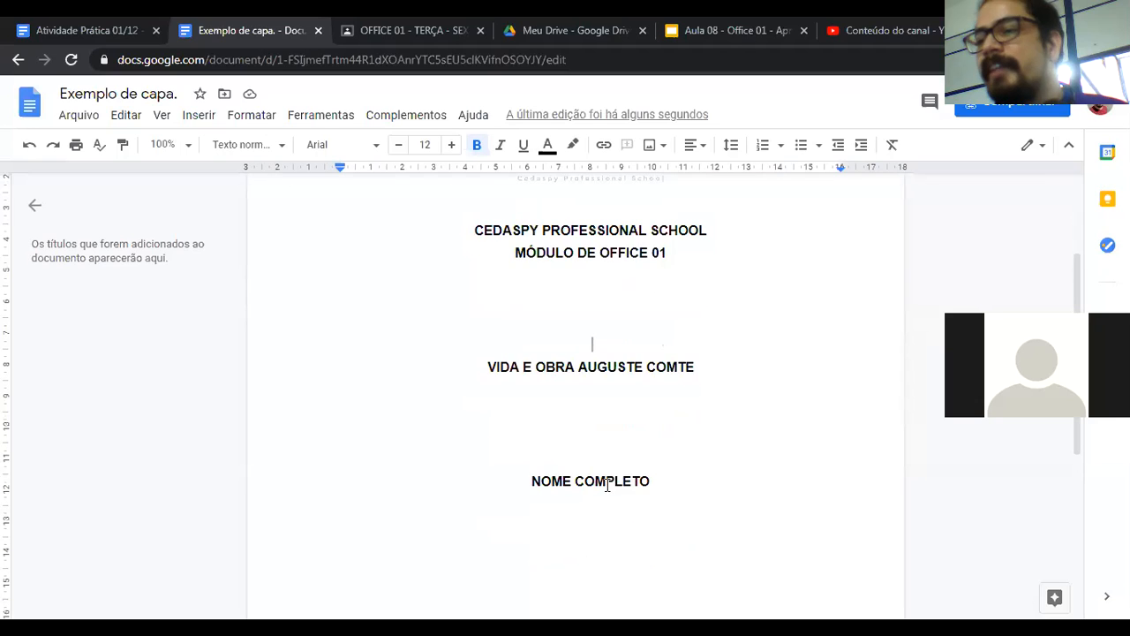
scroll(586, 421, "down", 2)
left_click(578, 315)
left_click_drag(651, 315, 520, 318)
scroll(598, 345, "down", 1)
left_click(596, 349)
scroll(596, 349, "down", 1)
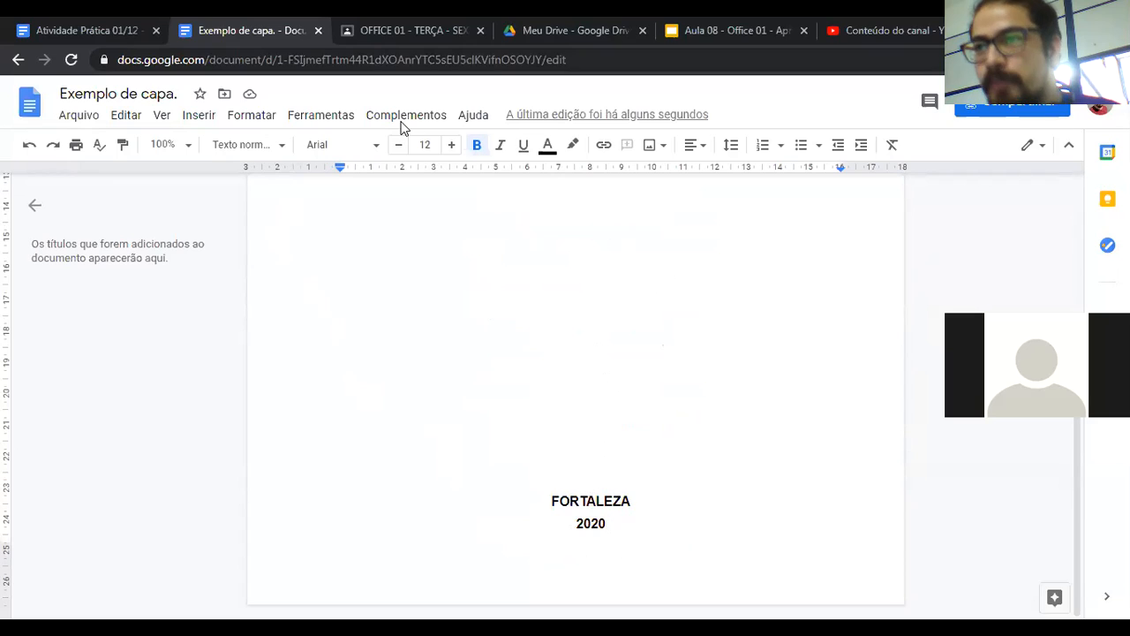
Check the Atividade prática slide in Aula 08, return to Exemplo de capa and insert a page break after 2020
left_click(756, 25)
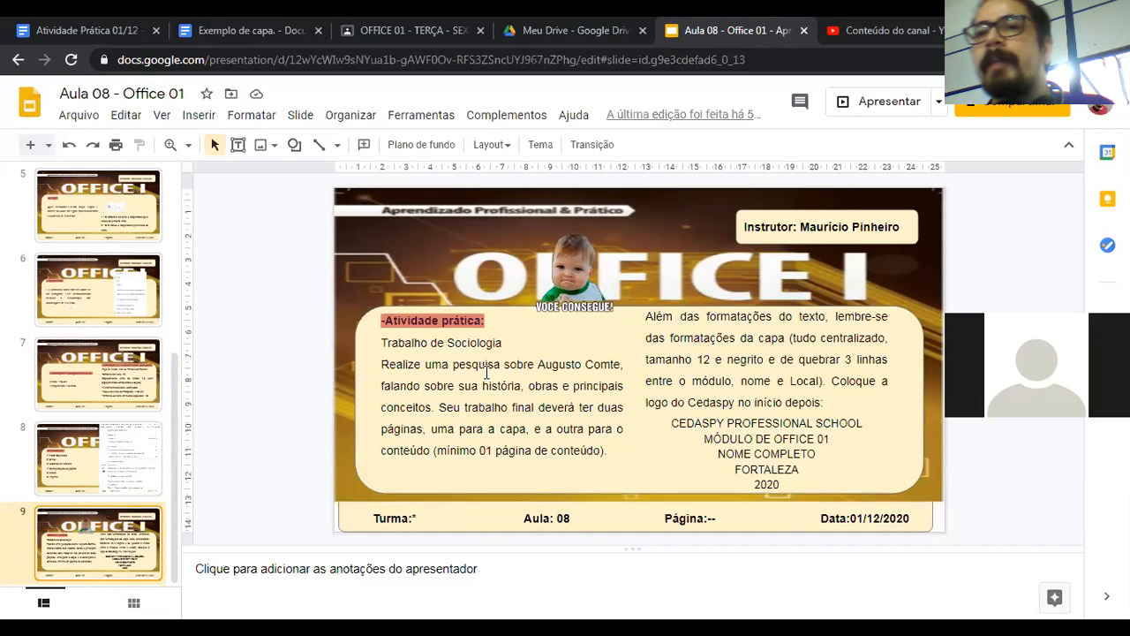
left_click(234, 30)
scroll(570, 388, "up", 4)
scroll(580, 359, "down", 6)
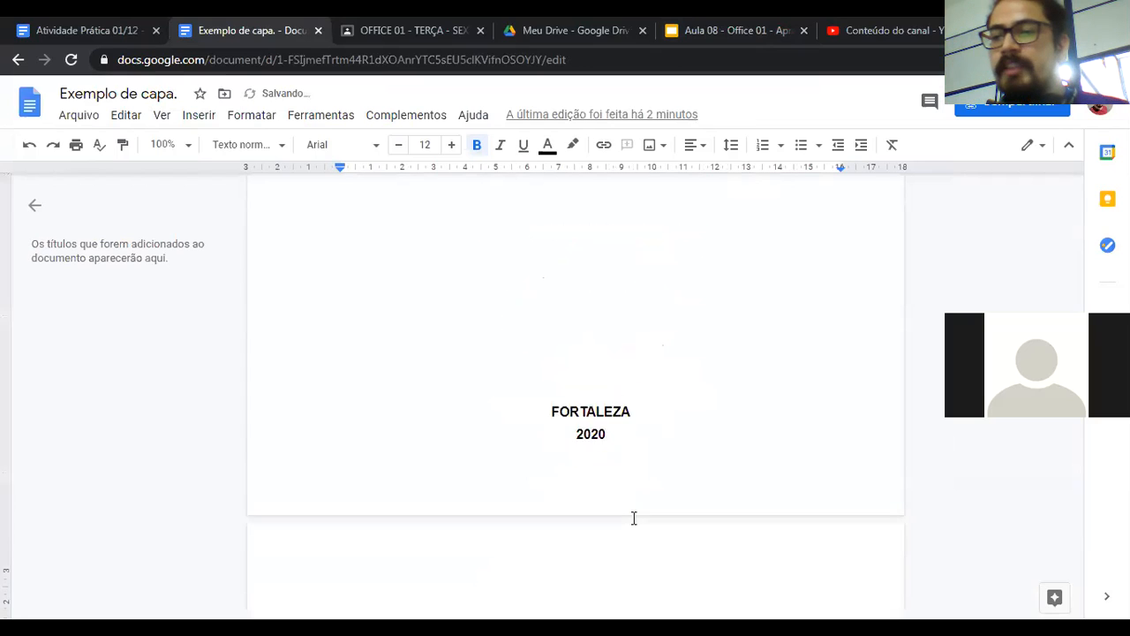
key("ctrl+Return")
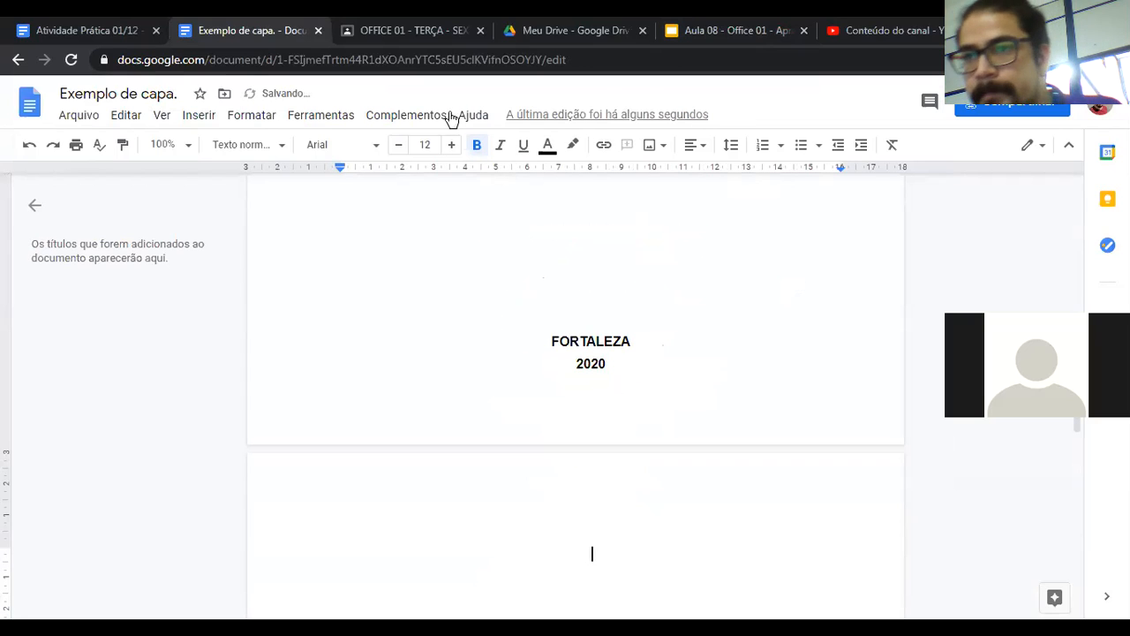
Apply the Texto normal style to the empty line on the new page after the cover
left_click(248, 151)
mouse_move(352, 184)
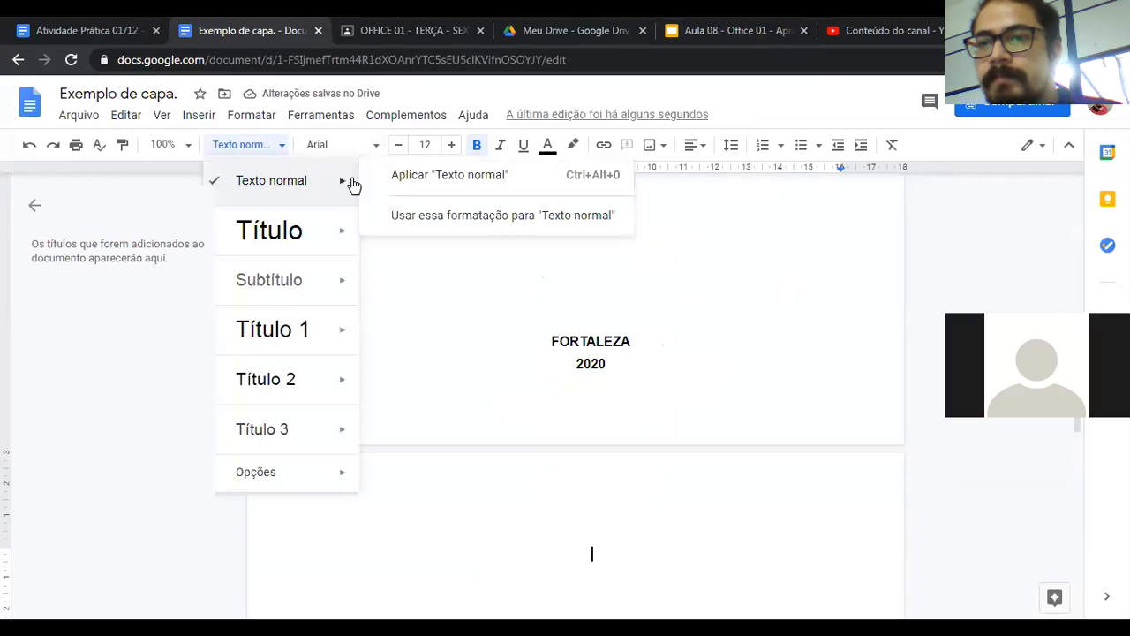
left_click(413, 176)
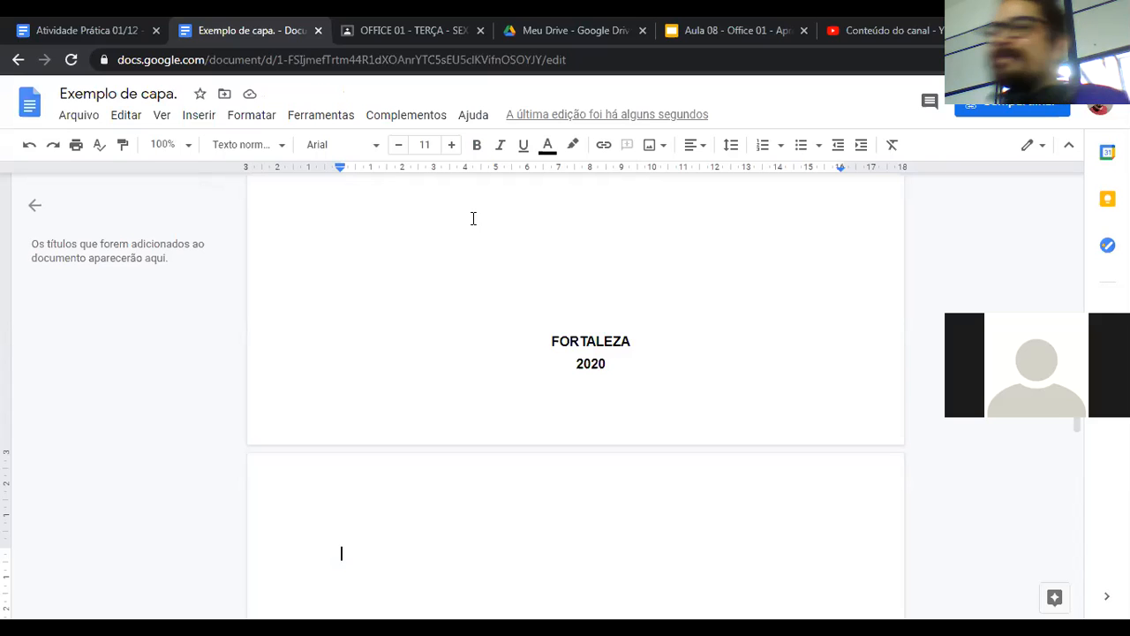
Search Google for cedaspy in a new browser tab and show the image results for the school's logo
key("ctrl+t")
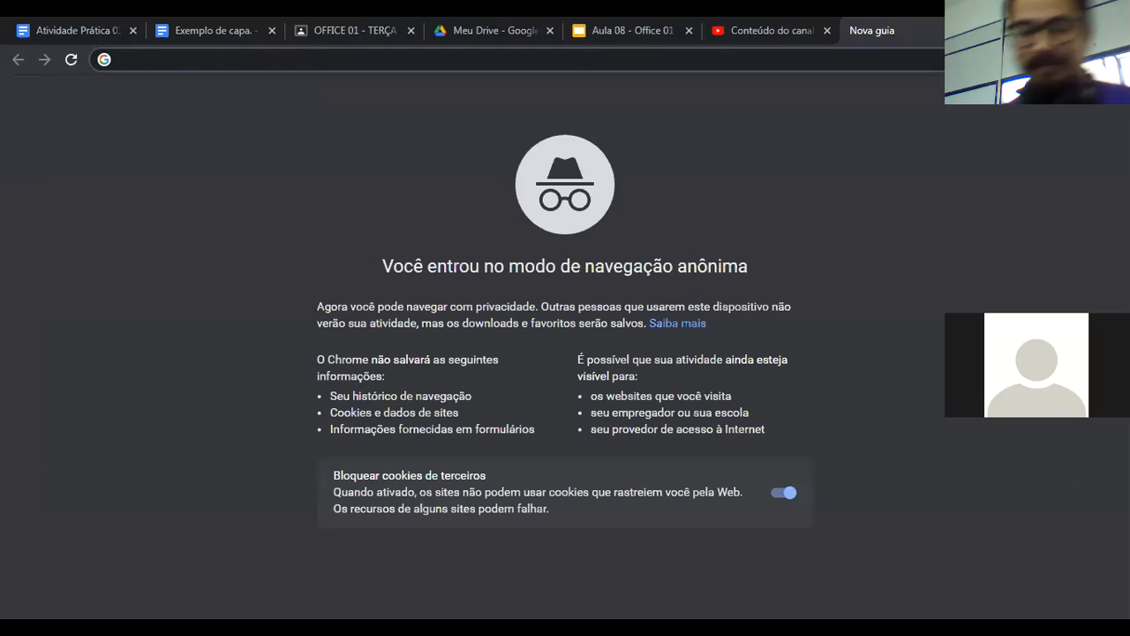
type("cedaspy")
key("Delete")
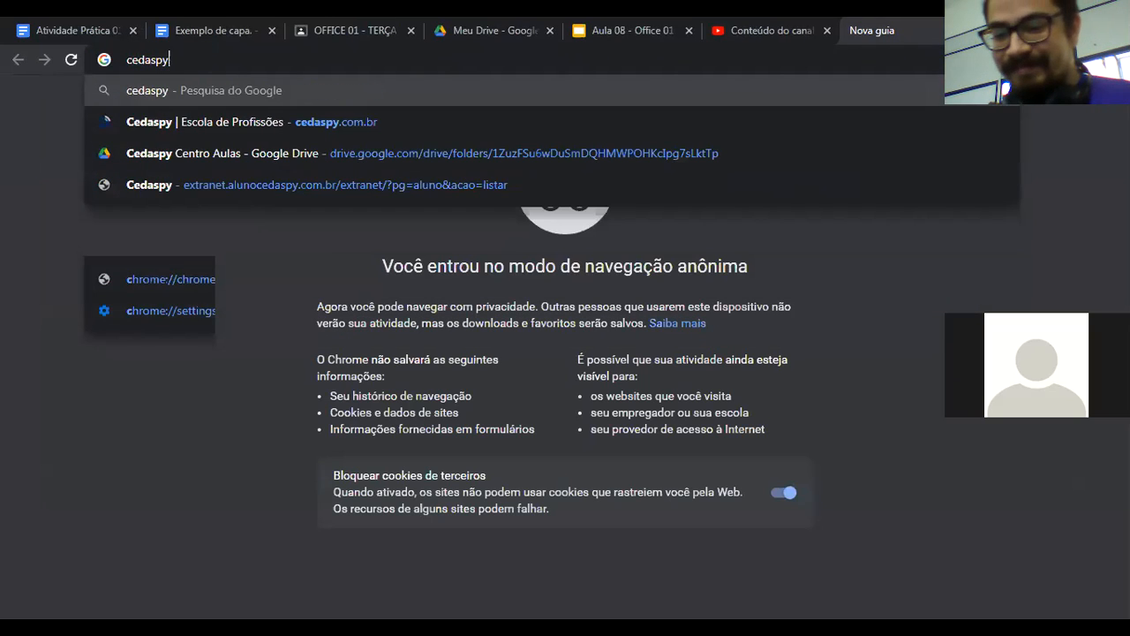
key("Return")
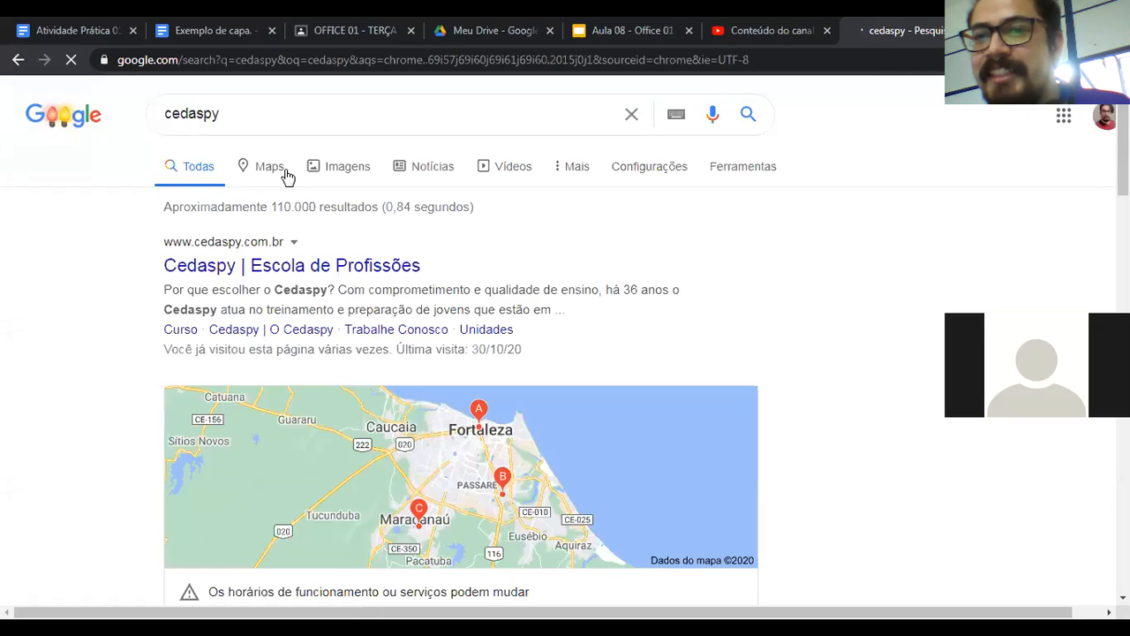
left_click(366, 181)
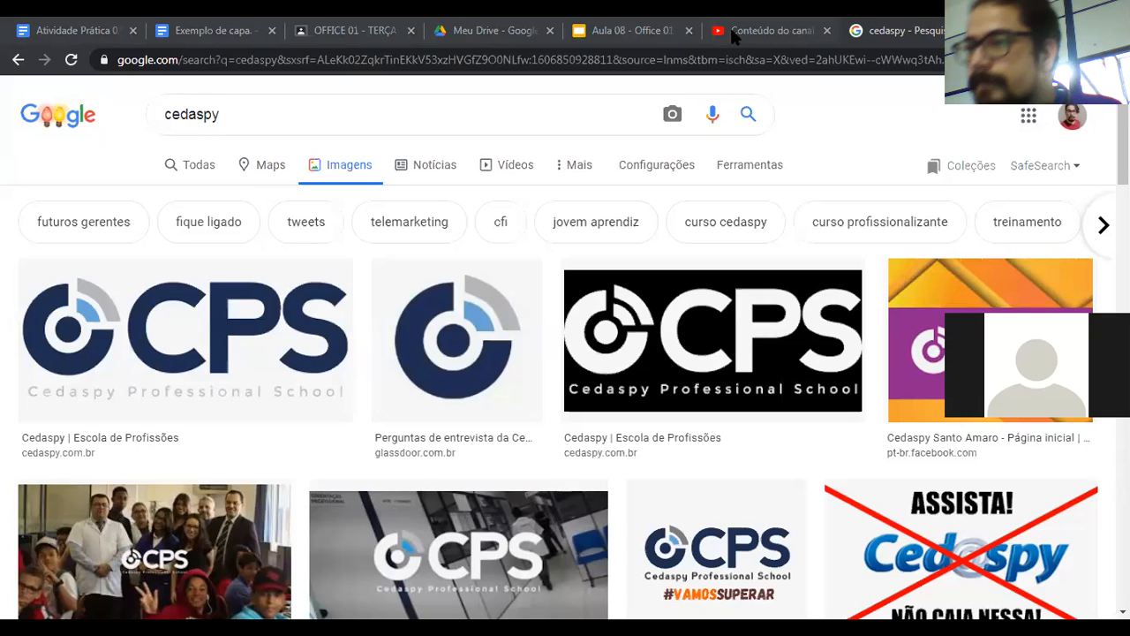
Return to the Exemplo de capa document and review the cover from NOME COMPLETO up to the CPS logo
left_click(210, 30)
scroll(536, 386, "up", 8)
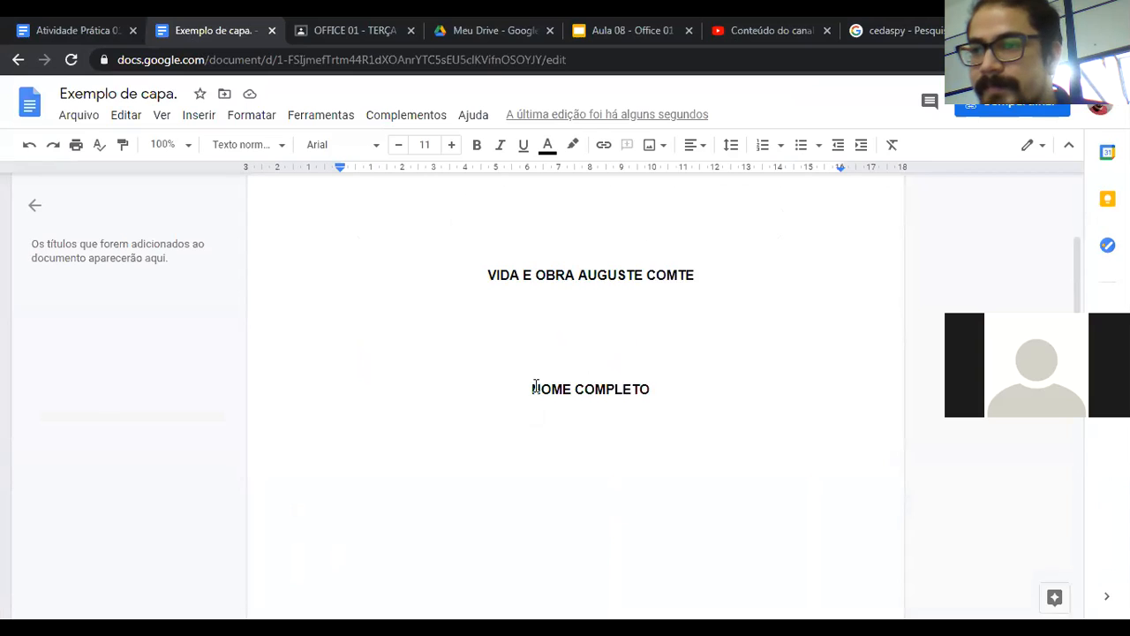
scroll(536, 386, "down", 2)
scroll(536, 386, "down", 1)
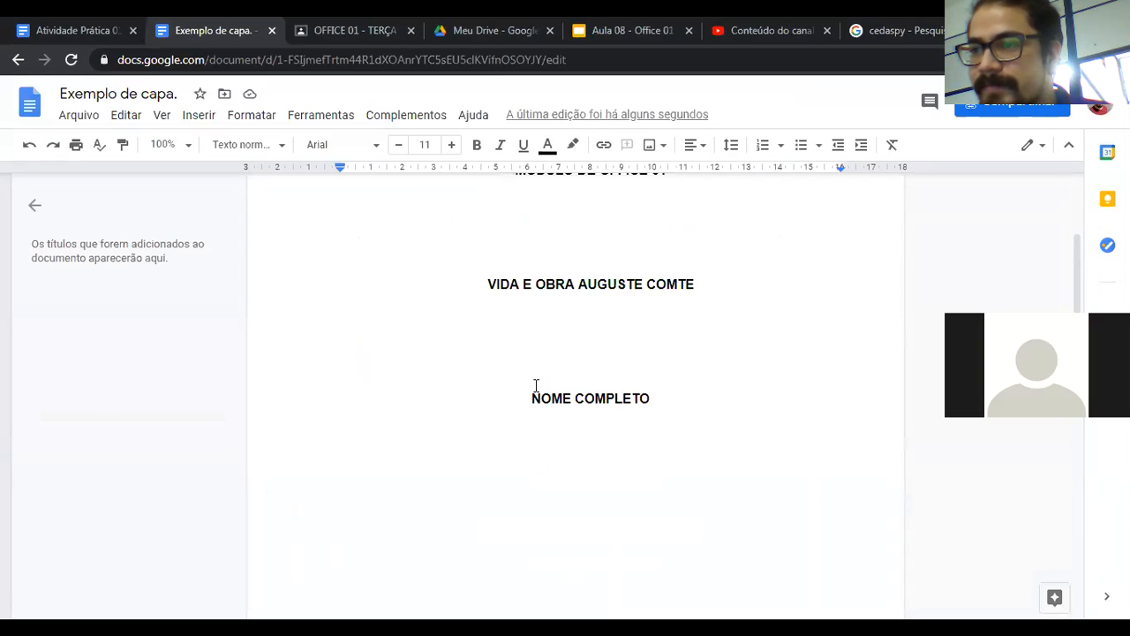
scroll(536, 386, "up", 3)
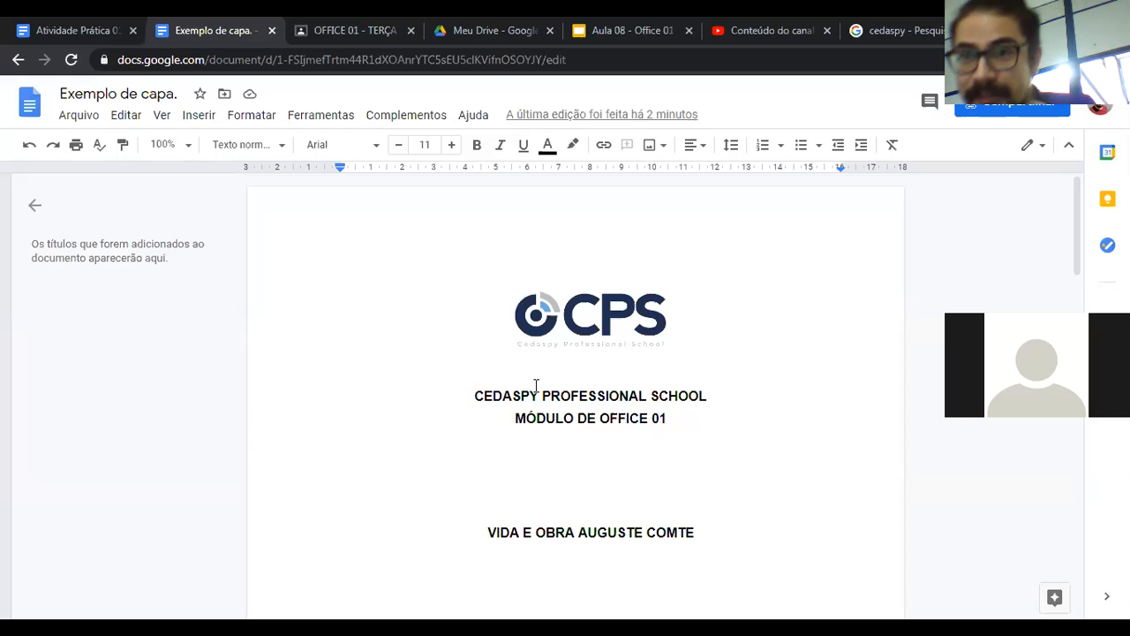
Switch to the Aula 08 - Office 01 slides and present the Atividade prática slide in full screen
left_click(621, 27)
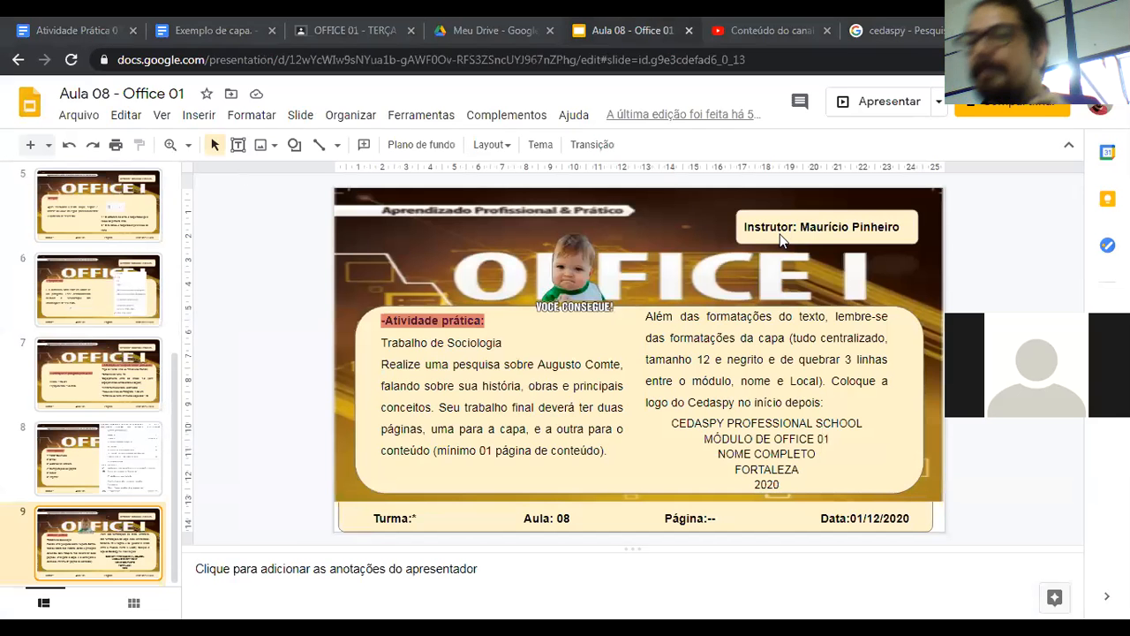
key("ctrl+Return")
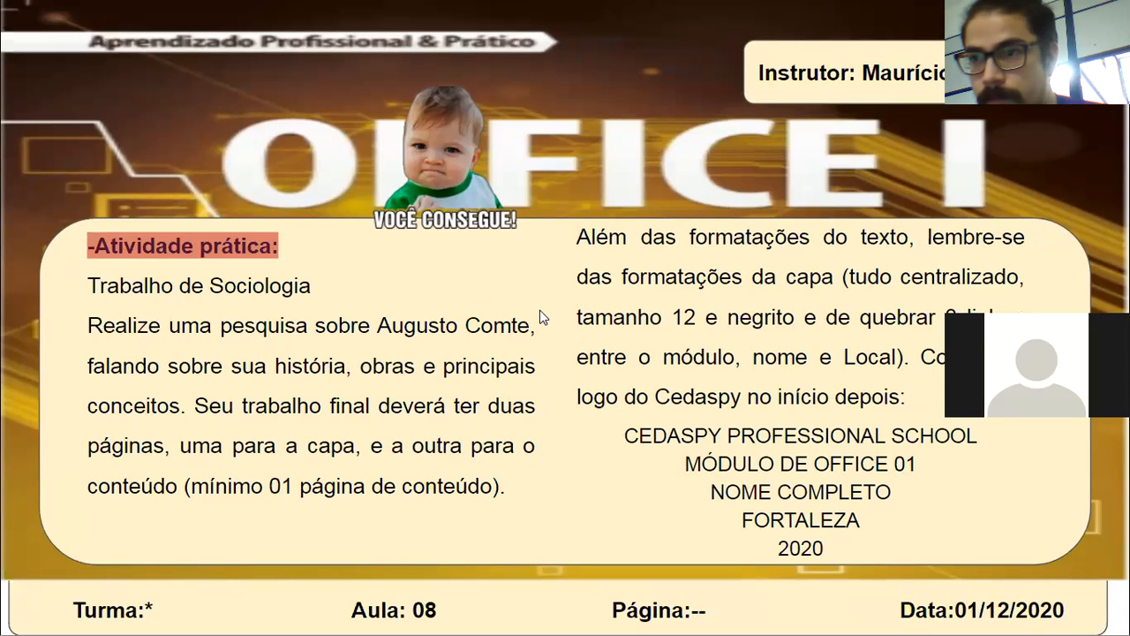
key("Escape")
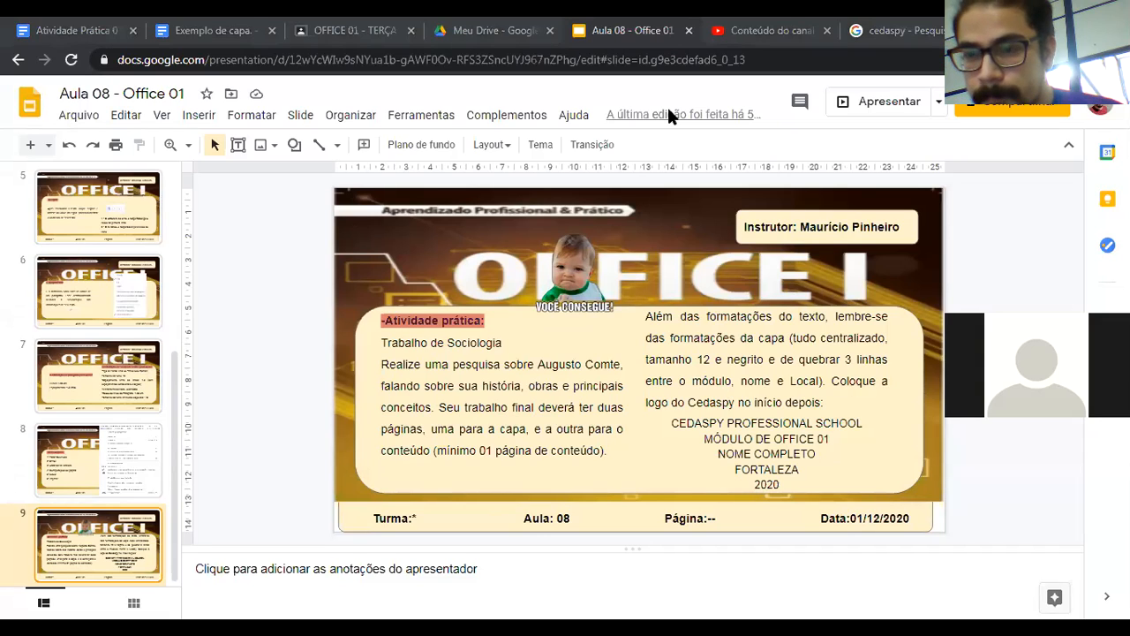
left_click(872, 100)
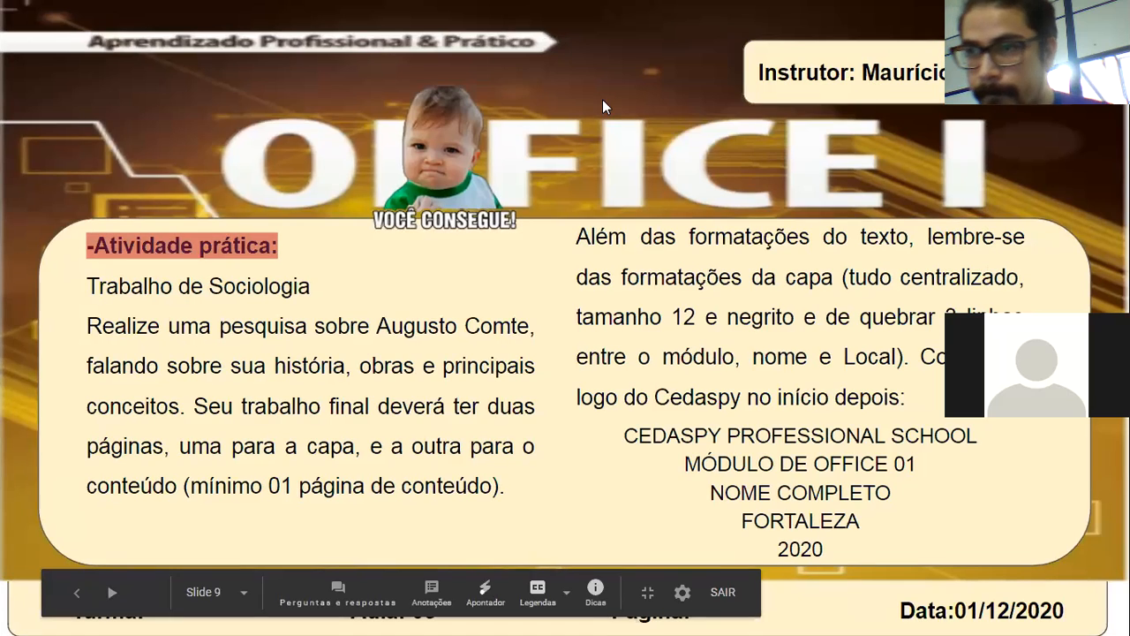
key("alt+Tab")
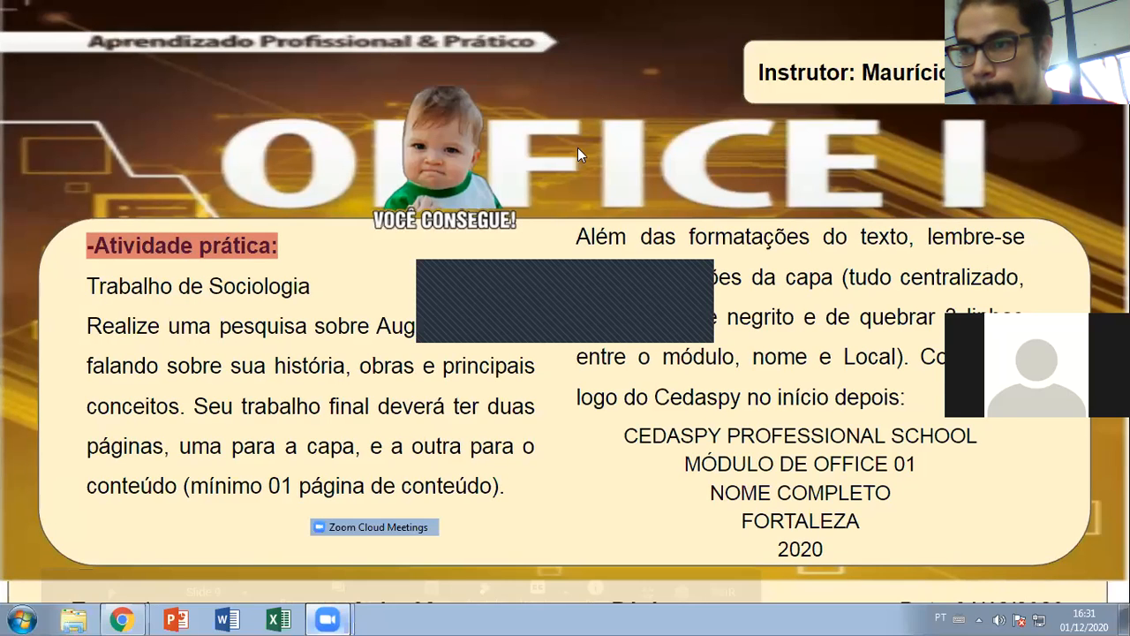
key("alt+Tab")
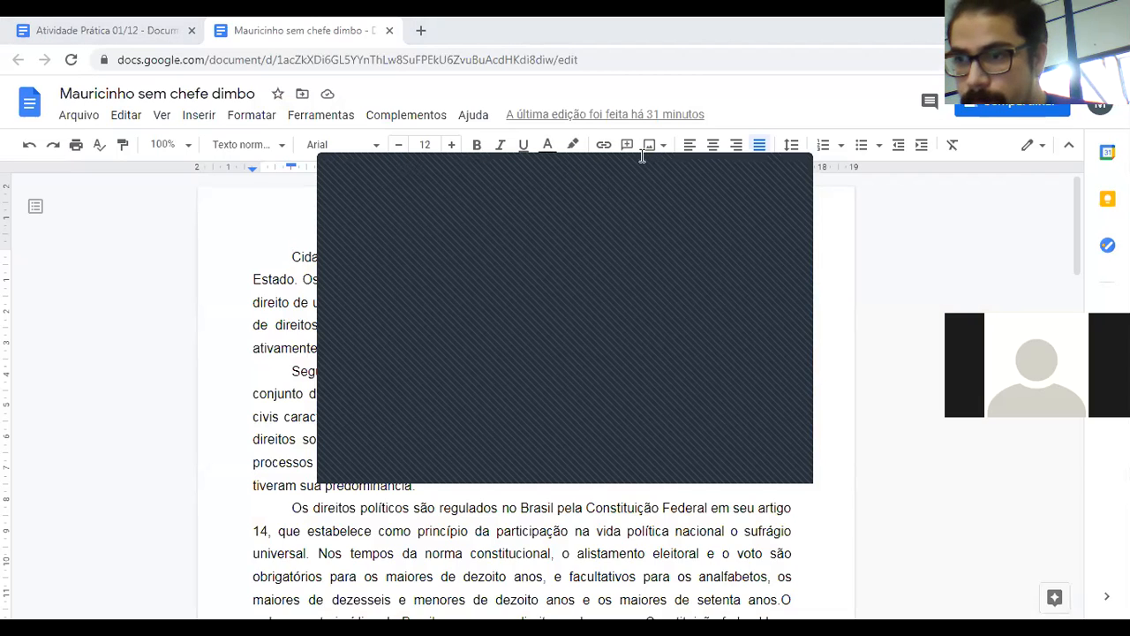
key("alt+Tab")
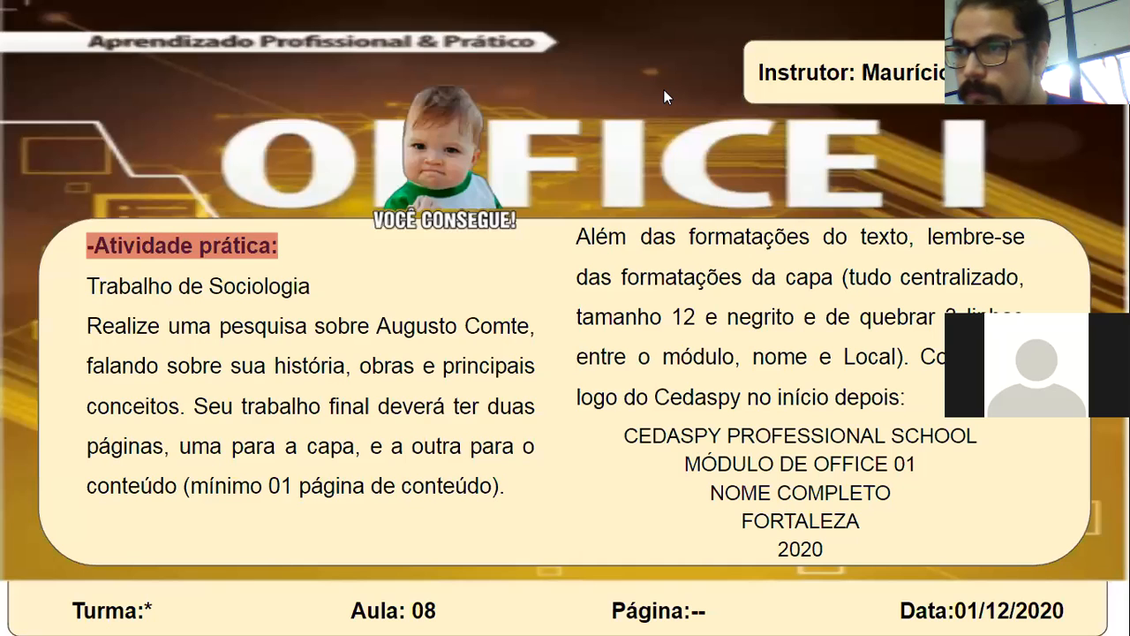